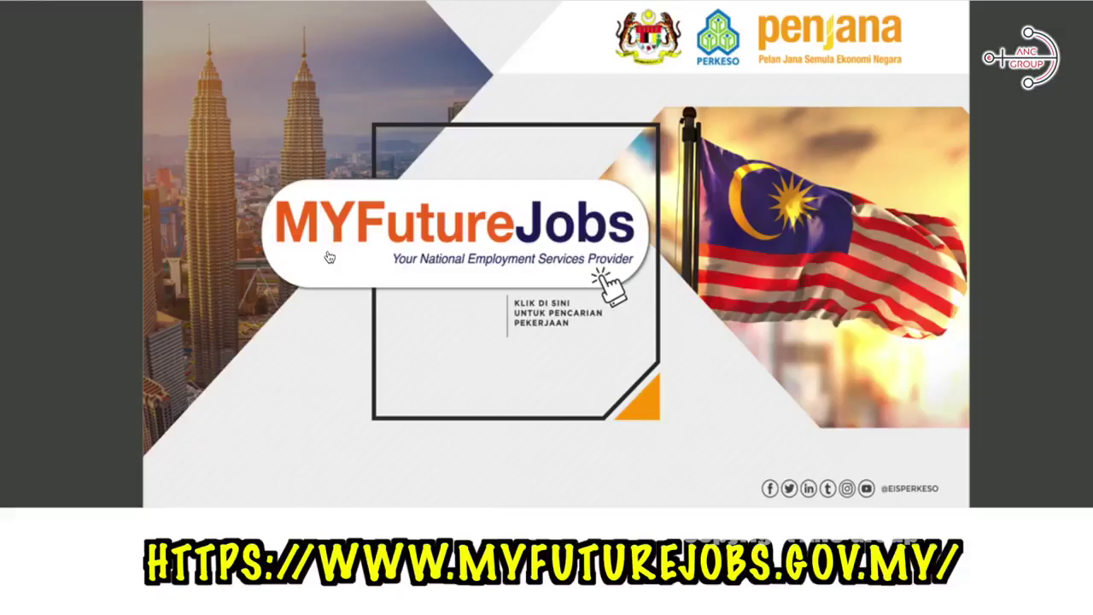
# Step: Go from the MYFutureJobs banner to the EIS Jobs employer registration form
pyautogui.click(329, 257)
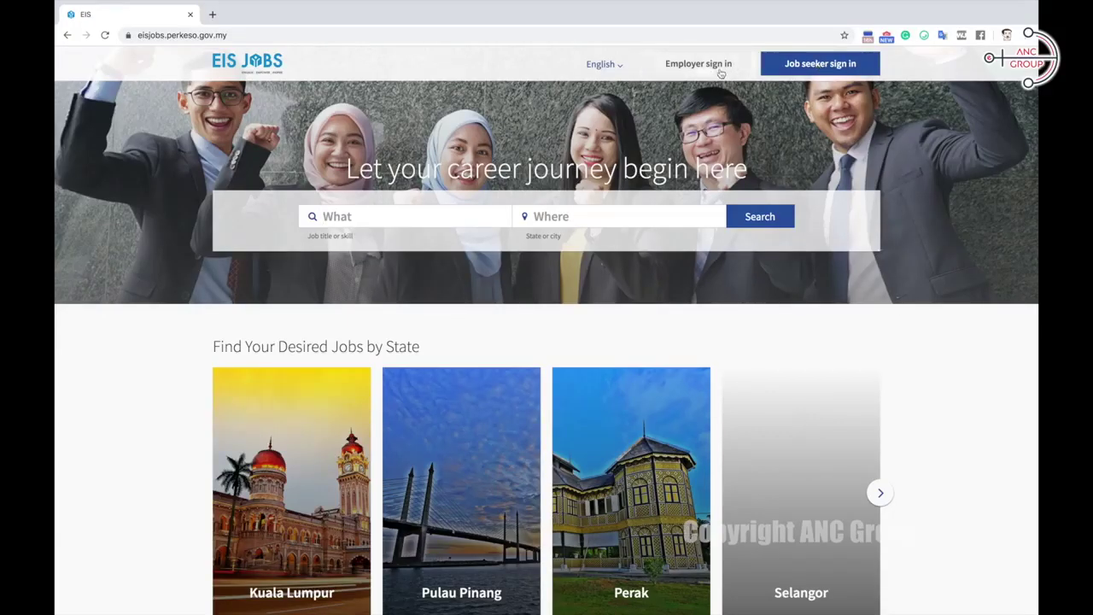
pyautogui.click(690, 75)
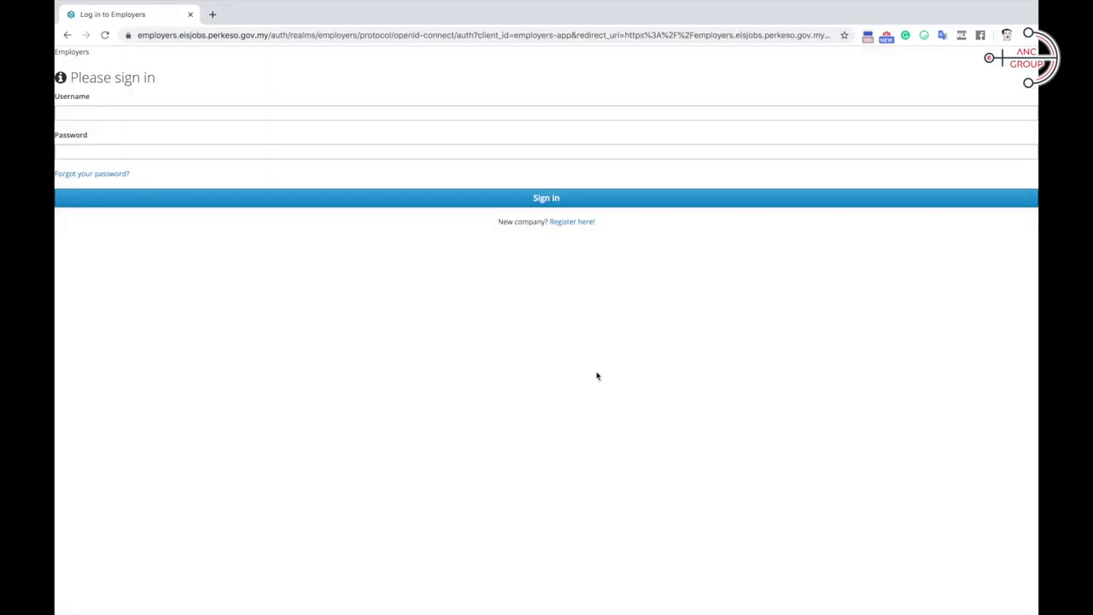
pyautogui.click(572, 224)
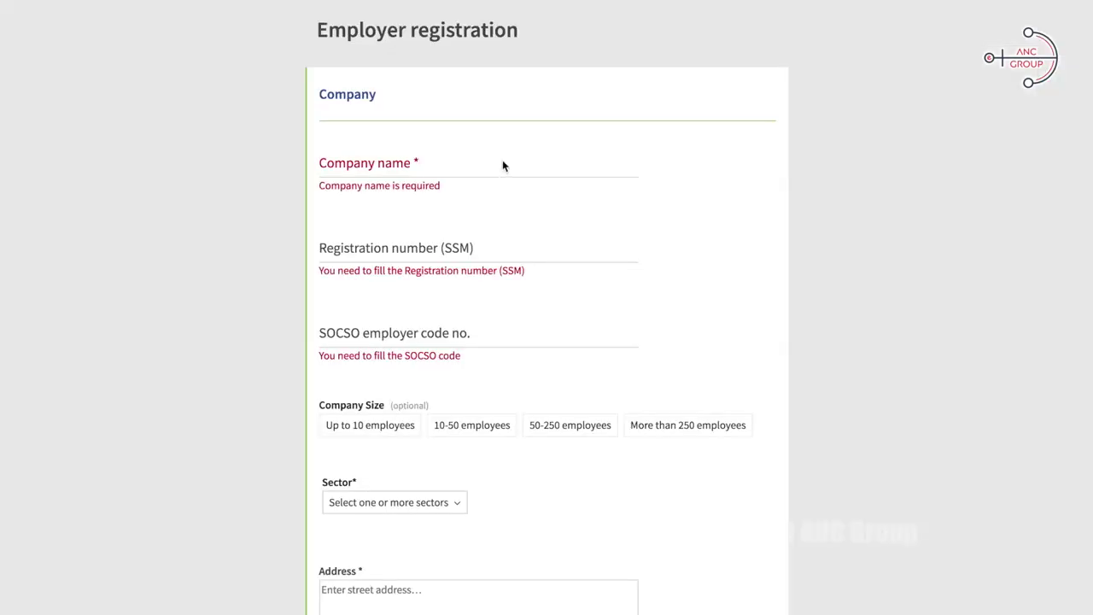
# Step: Enter company name ANC GROUP with its SSM registration number and SOCSO code
pyautogui.click(502, 165)
pyautogui.write('ANC GROUP')
pyautogui.click(480, 256)
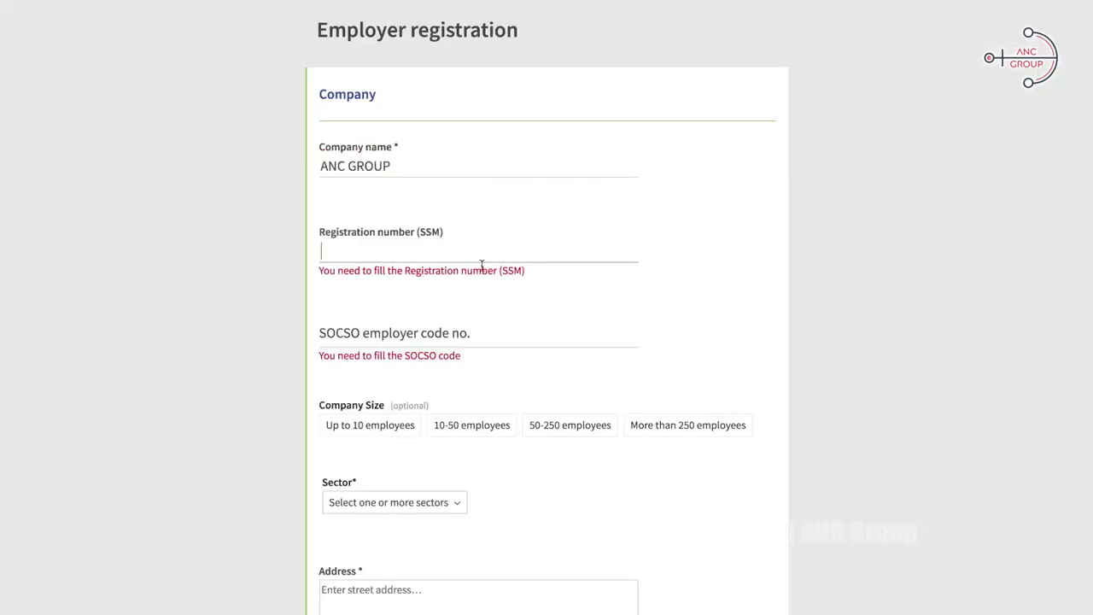
pyautogui.click(515, 342)
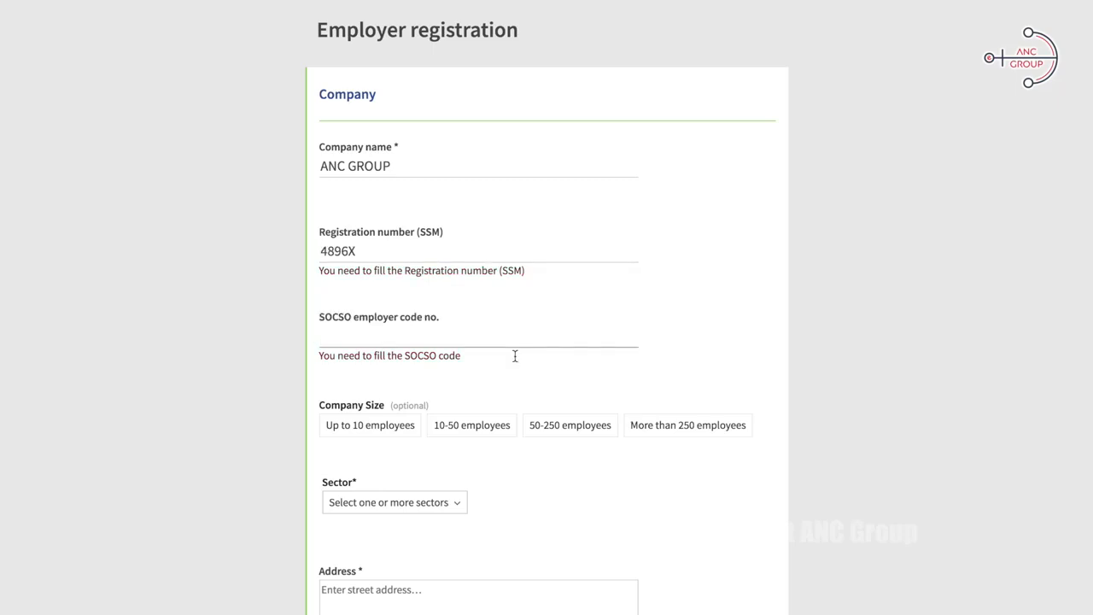
# Step: Set company size to 10-50 employees and sector to Legal and accounting activities
pyautogui.scroll(-2, 567, 422)
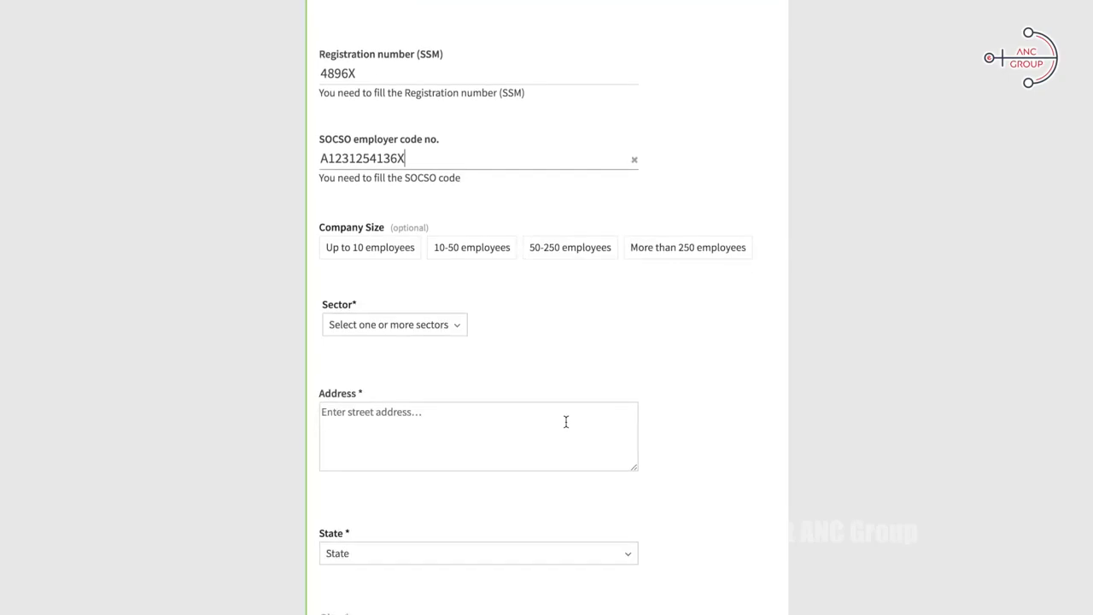
pyautogui.click(490, 248)
pyautogui.click(434, 324)
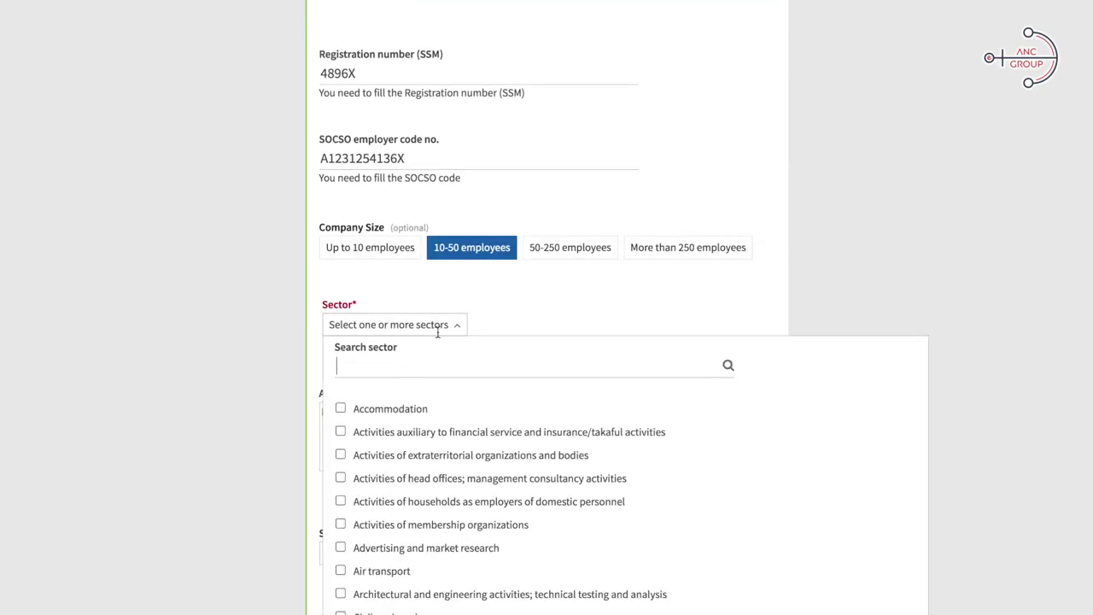
pyautogui.click(413, 465)
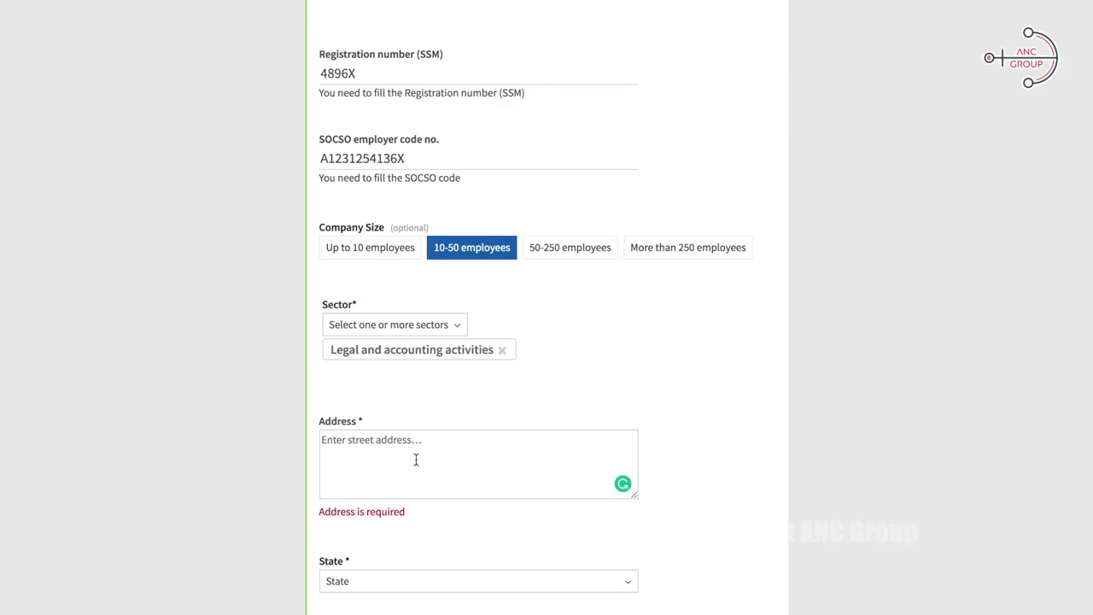
# Step: Enter address KL GATEWAY, state and city Kuala Lumpur, postcode 59200, country Malaysia
pyautogui.click(415, 456)
pyautogui.write('KL GATEWAY')
pyautogui.scroll(-4, 490, 248)
pyautogui.click(491, 248)
pyautogui.click(364, 350)
pyautogui.click(401, 320)
pyautogui.write('Kuala Lumpur')
pyautogui.click(390, 410)
pyautogui.write('59200')
pyautogui.click(385, 482)
pyautogui.write('Malaysia')
pyautogui.scroll(-5, 515, 378)
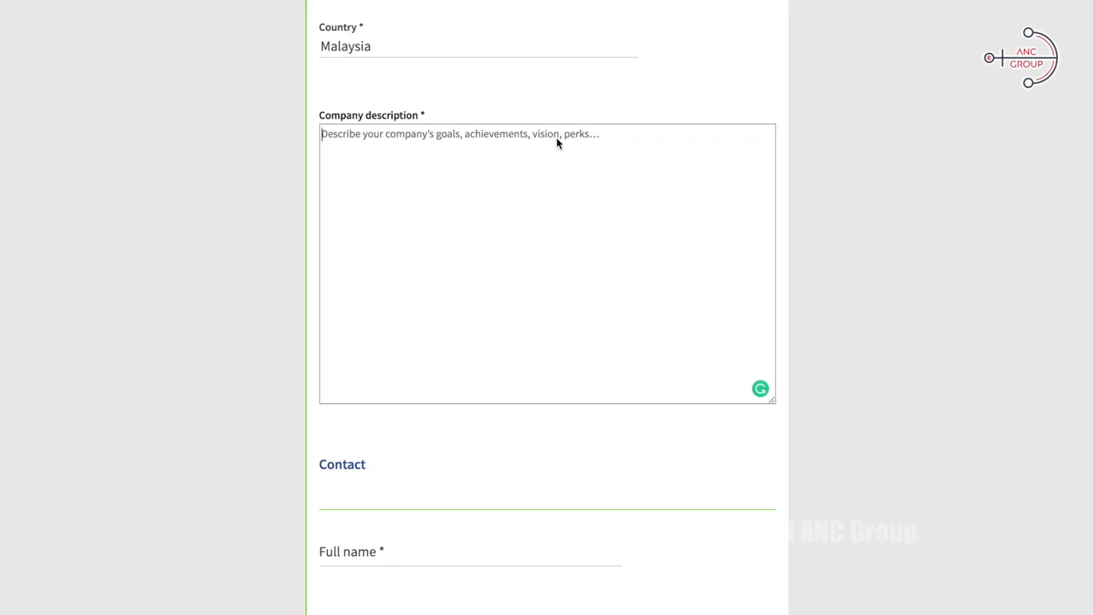
# Step: Enter the contact's full name and a username, with department set to Human Resource
pyautogui.scroll(-4, 612, 253)
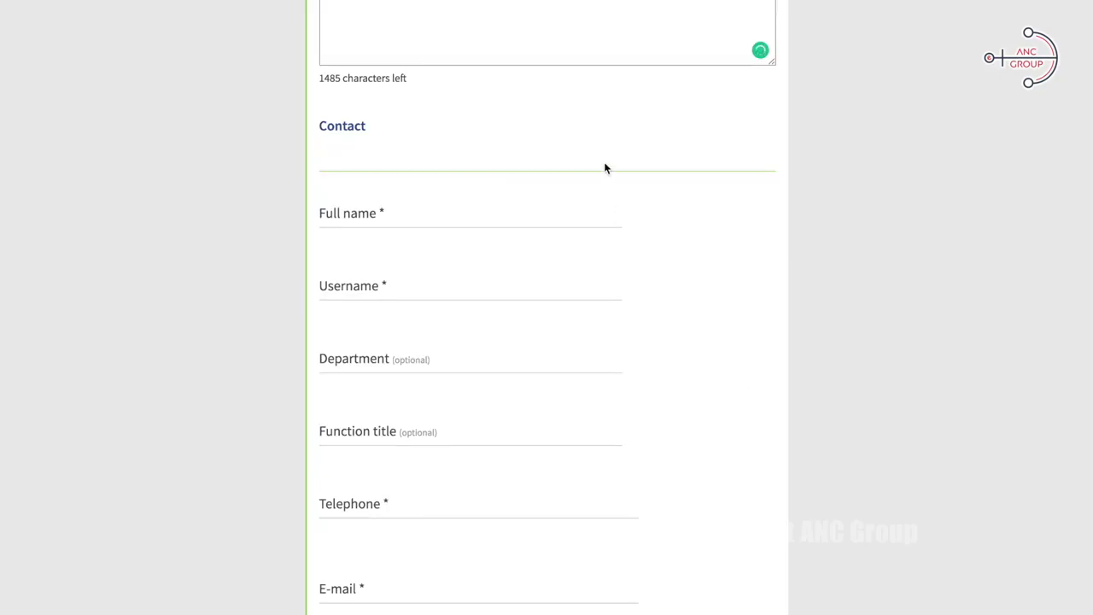
pyautogui.press('Tab')
pyautogui.press('Tab')
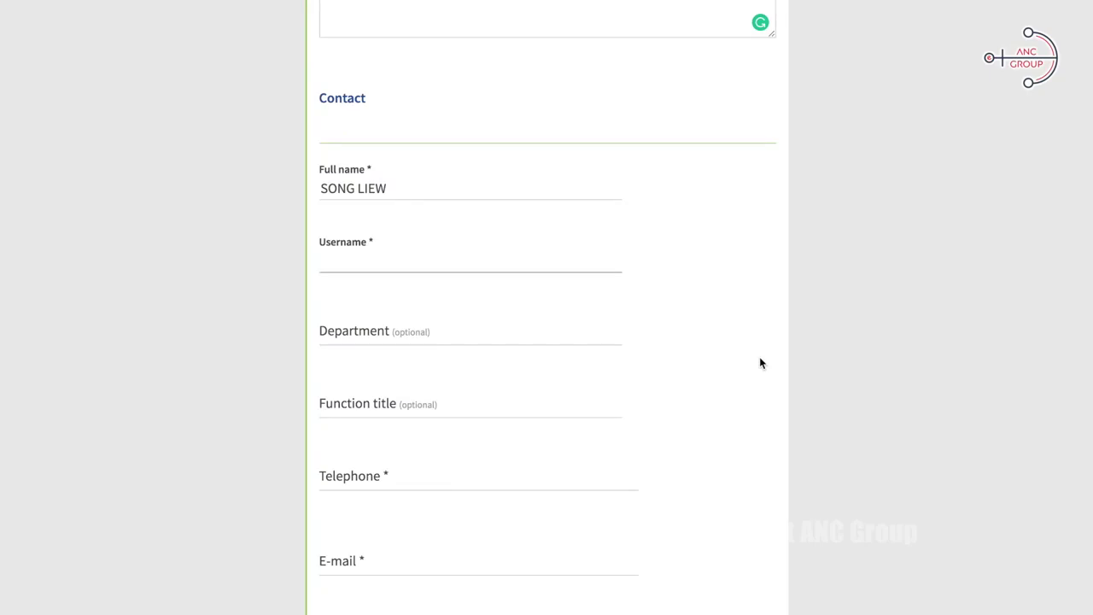
pyautogui.write('ancgroup')
pyautogui.click(604, 343)
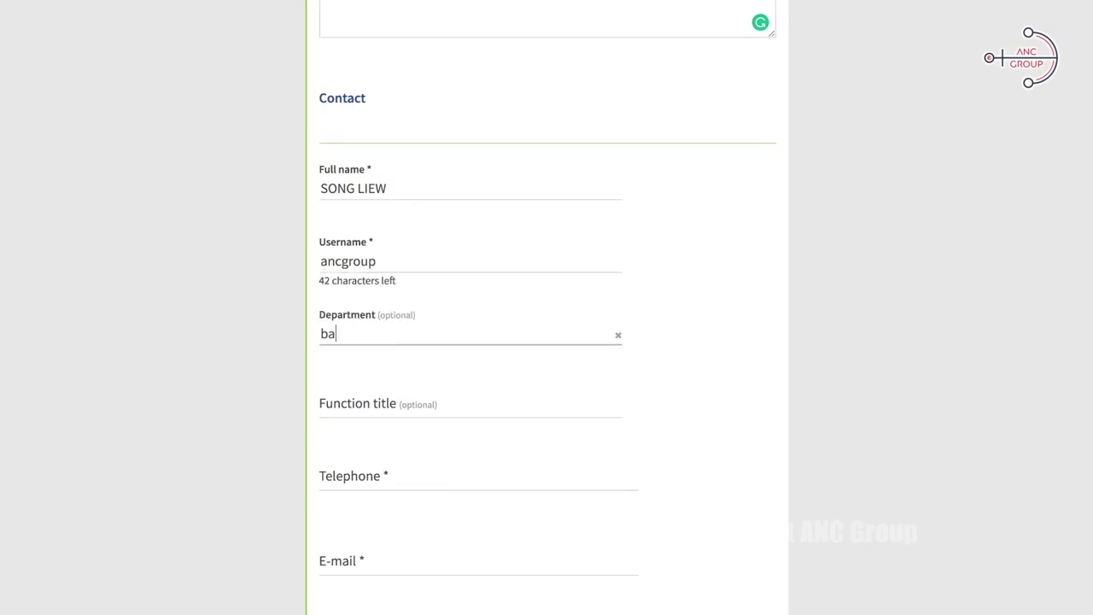
pyautogui.press('Tab')
pyautogui.tripleClick(427, 310)
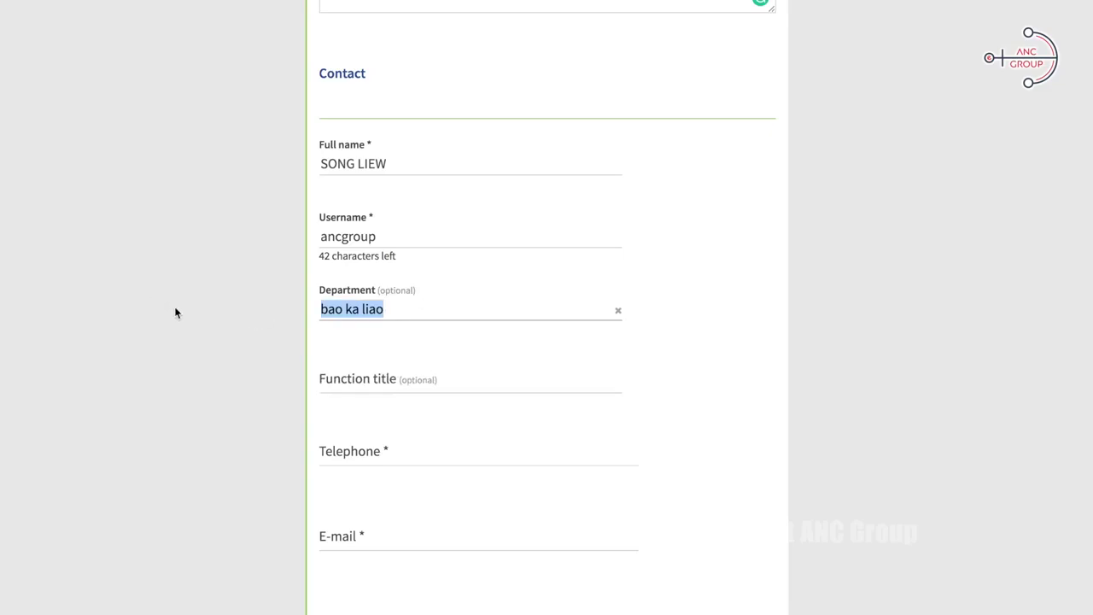
pyautogui.write('Finance')
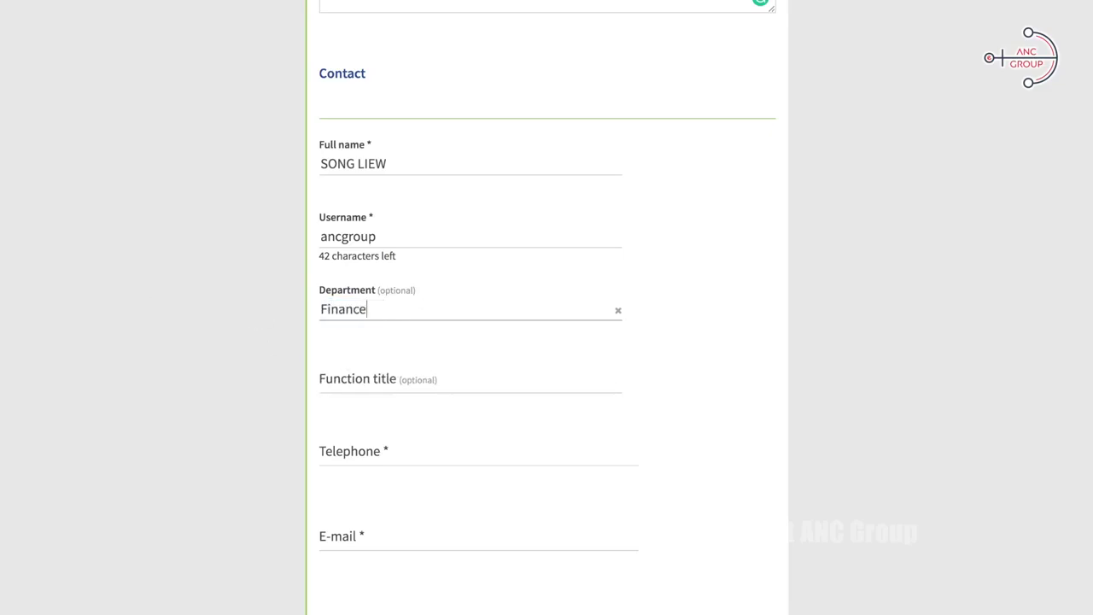
pyautogui.hotkey('ctrl', 'a')
pyautogui.write('Human Resource')
# Step: Fill in function title Director plus the contact's telephone number and e-mail
pyautogui.click(508, 401)
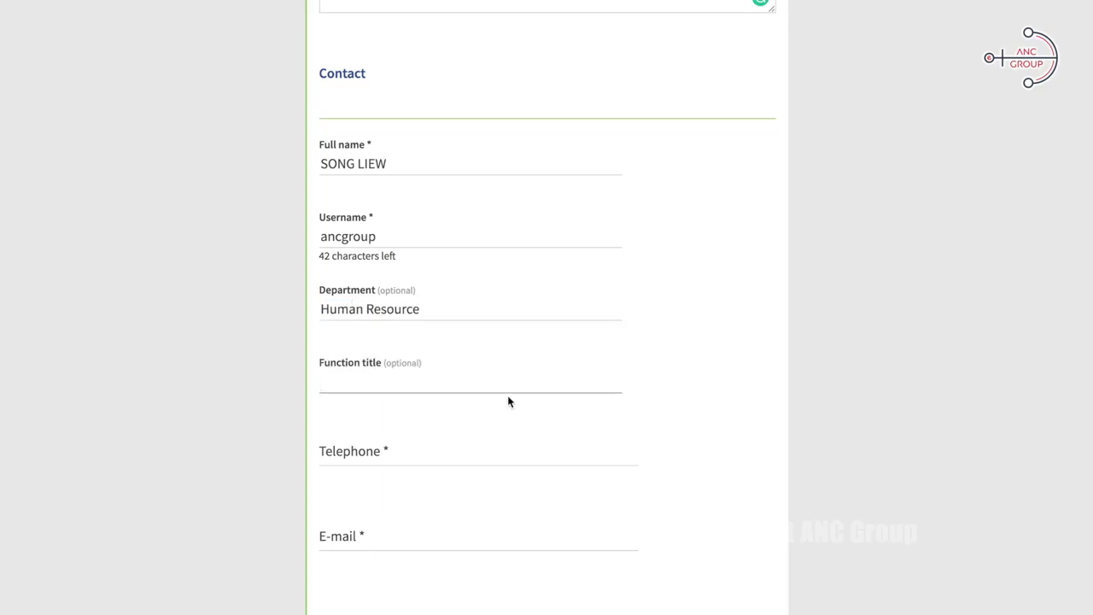
pyautogui.write('Director')
pyautogui.press('Tab')
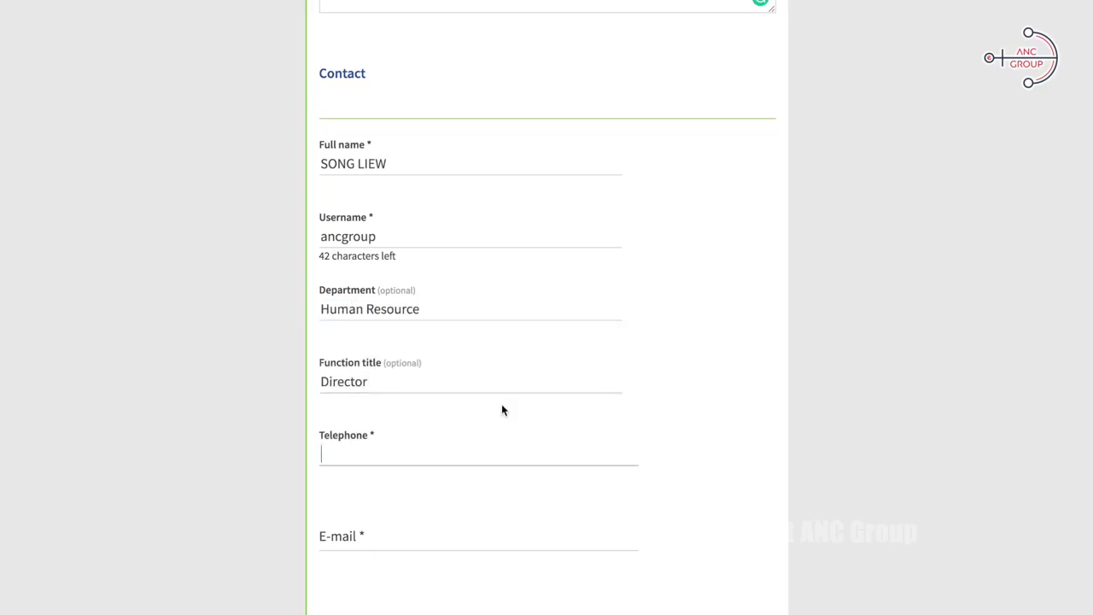
pyautogui.press('Tab')
# Step: Send the registration for approval and open the employer portal from the approval e-mail
pyautogui.scroll(-1, 516, 495)
pyautogui.click(350, 550)
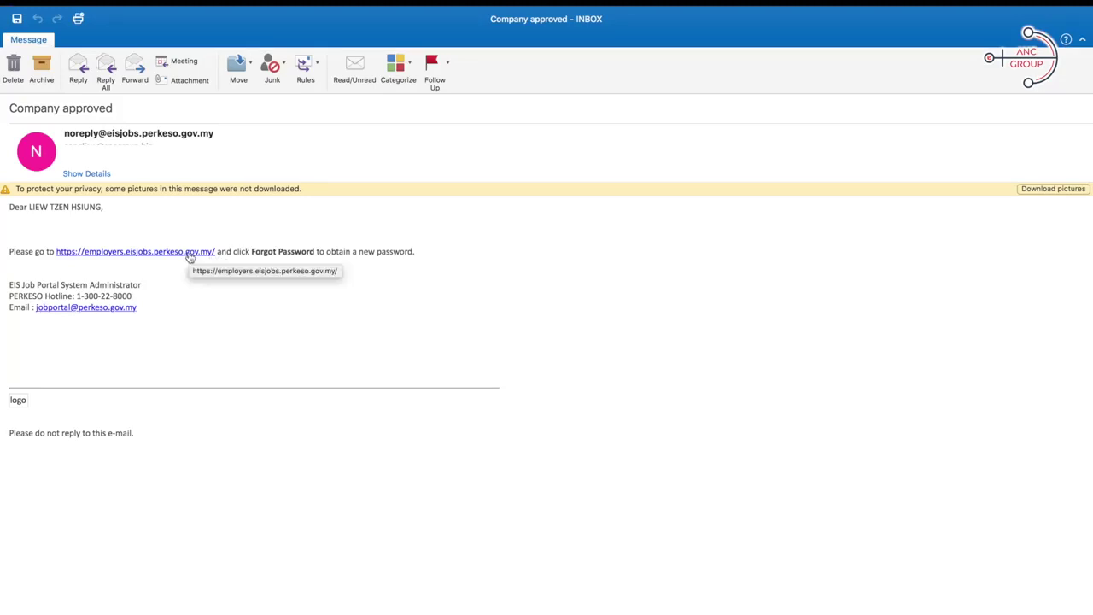
pyautogui.click(189, 255)
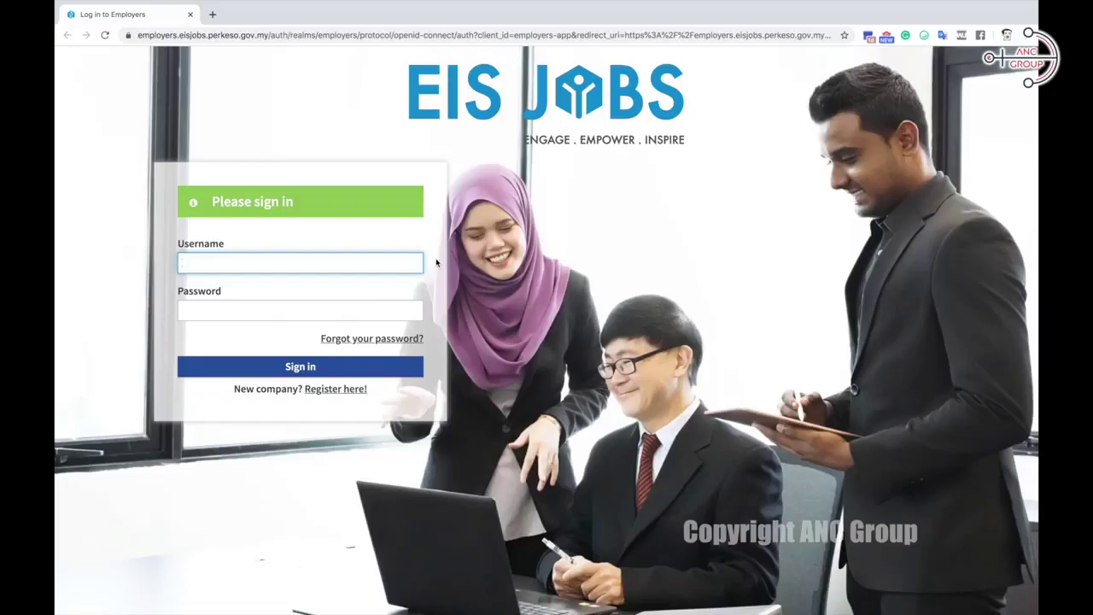
# Step: Request a password reset for the employer username and follow the e-mailed reset link
pyautogui.click(355, 339)
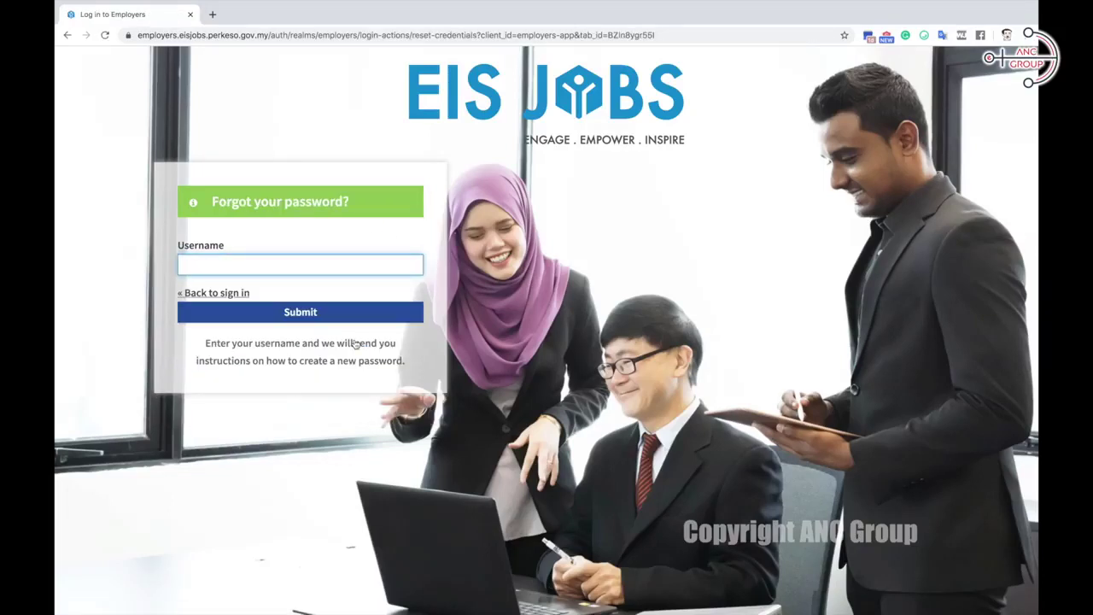
pyautogui.click(354, 312)
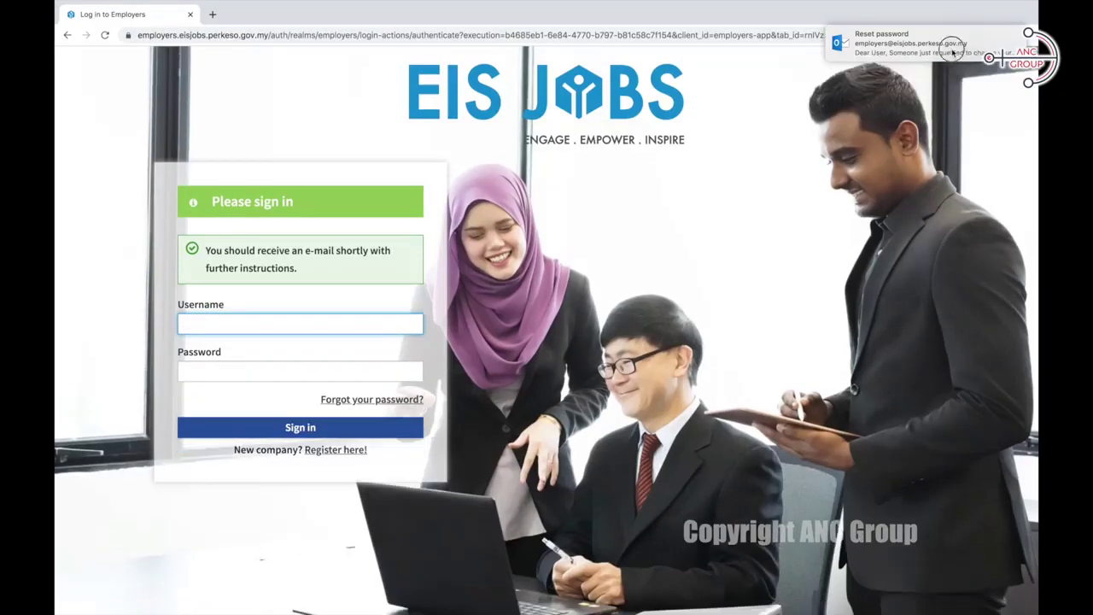
pyautogui.click(953, 52)
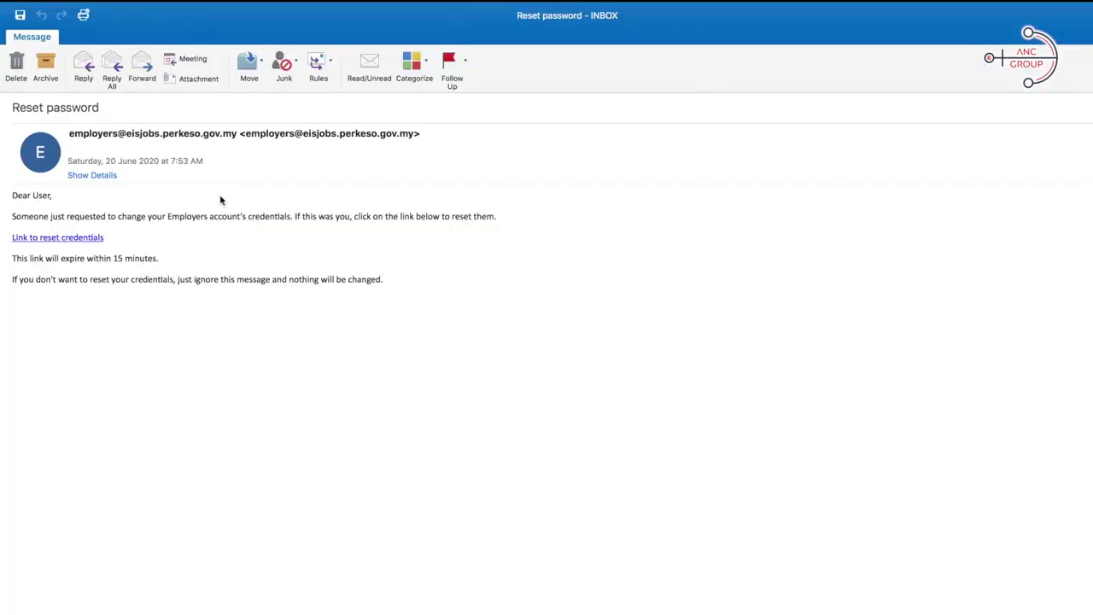
pyautogui.click(88, 240)
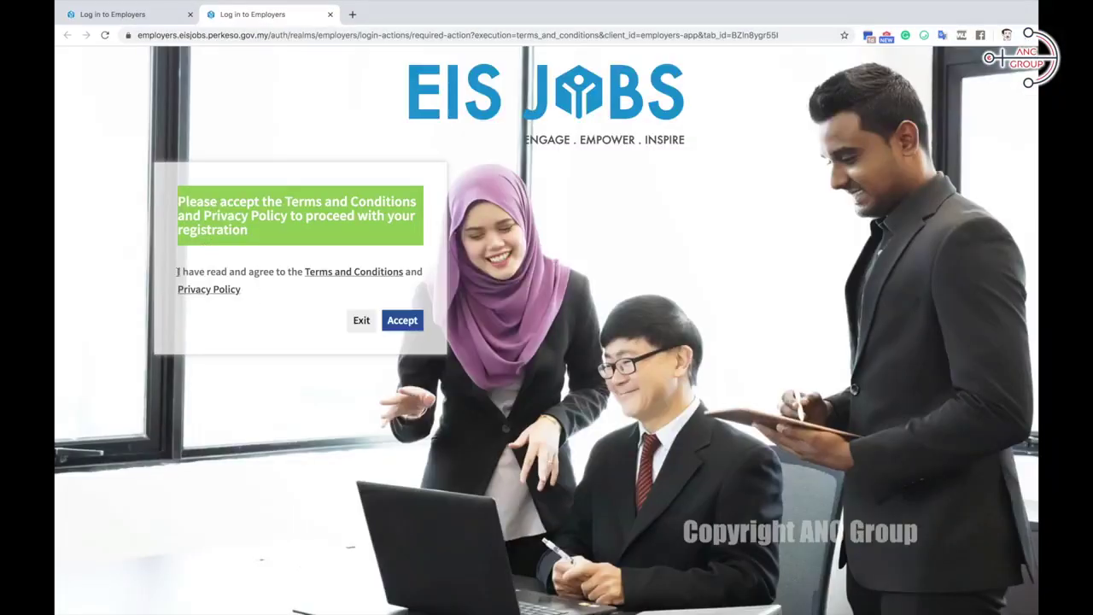
# Step: Accept the Terms and Conditions and Privacy Policy
pyautogui.click(405, 322)
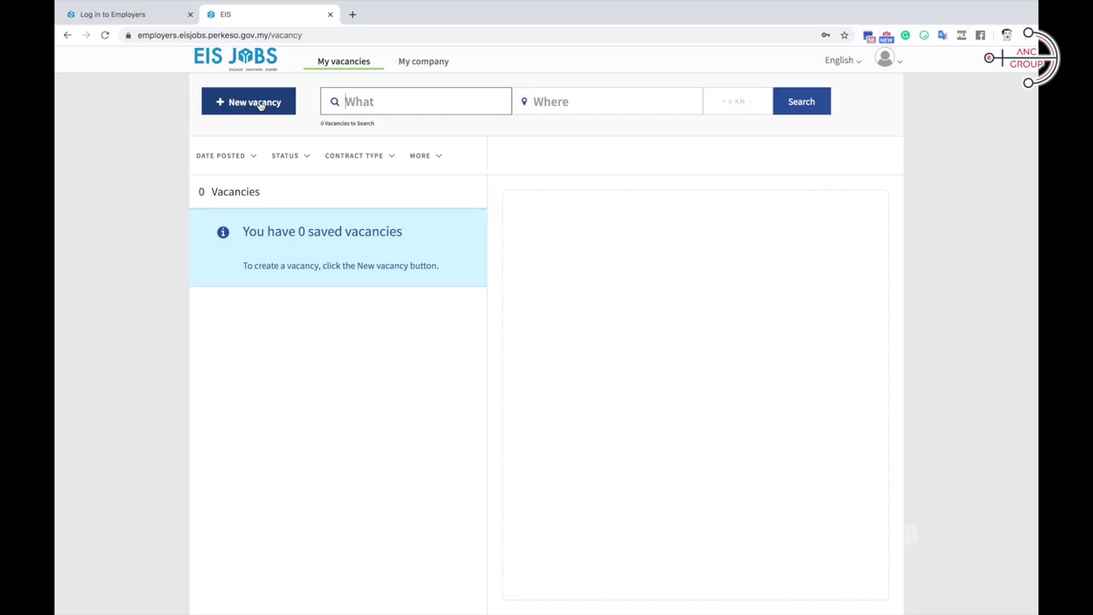
# Step: Create a new vacancy titled Accounts Executive with occupation Bookkeeper
pyautogui.click(256, 103)
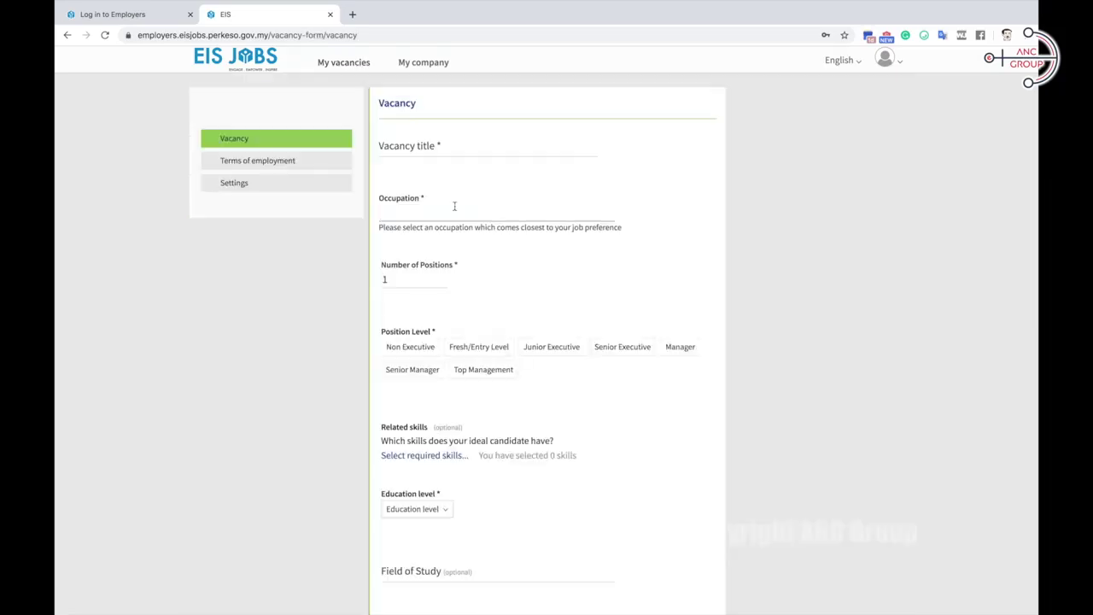
pyautogui.click(455, 205)
pyautogui.hotkey('shift', 'Tab')
pyautogui.write('Accounts Executive')
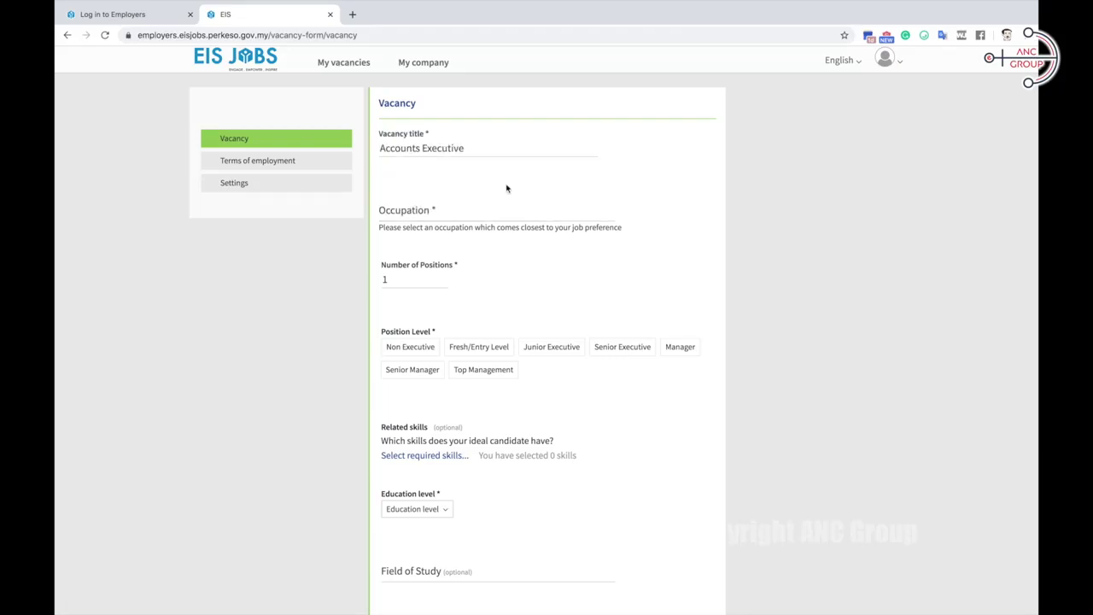
pyautogui.press('Tab')
pyautogui.write('account')
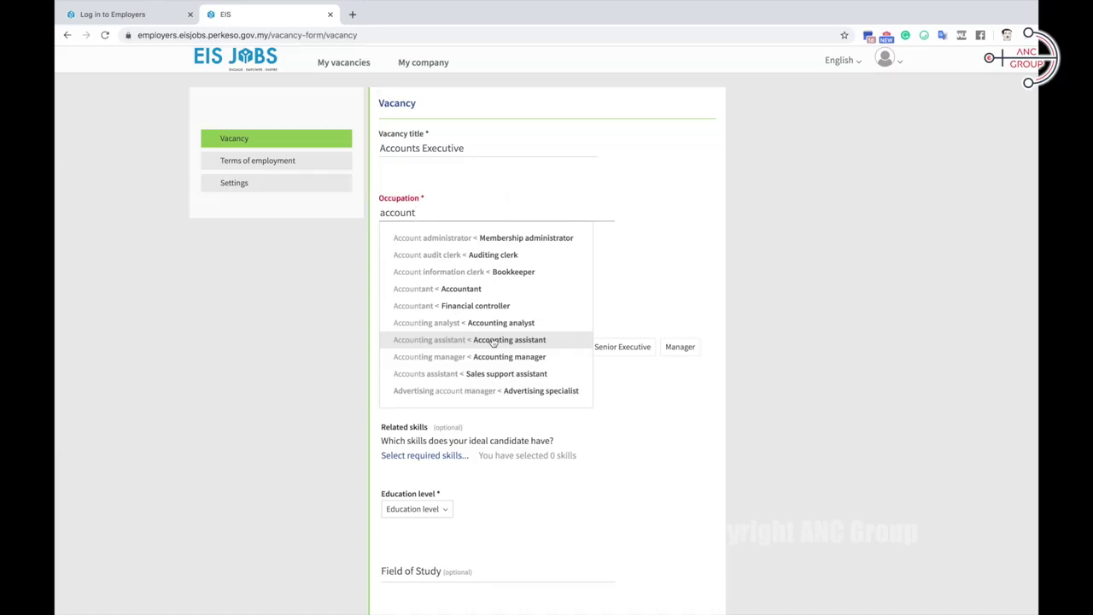
pyautogui.click(501, 272)
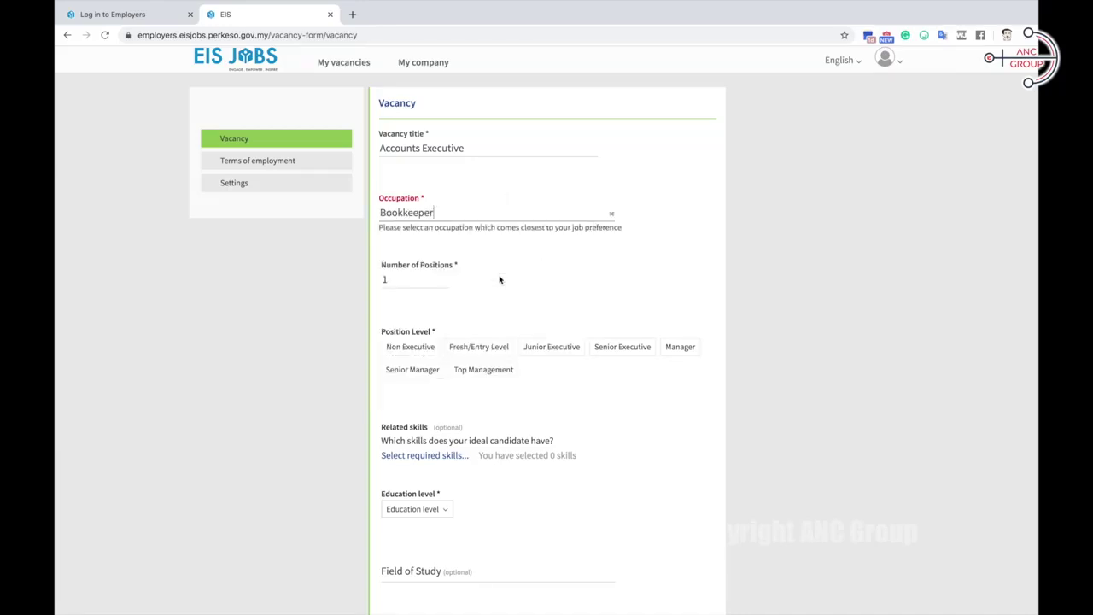
# Step: Set position level Fresh/Entry Level, save three Bookkeeper skills, and require Diploma education
pyautogui.scroll(-1, 469, 260)
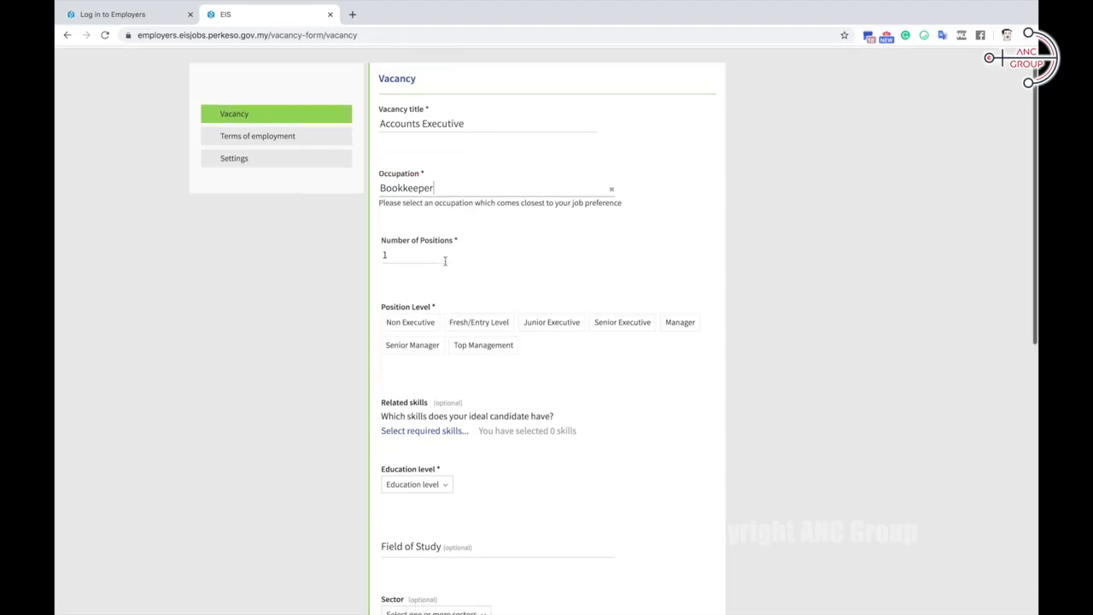
pyautogui.scroll(-1, 444, 263)
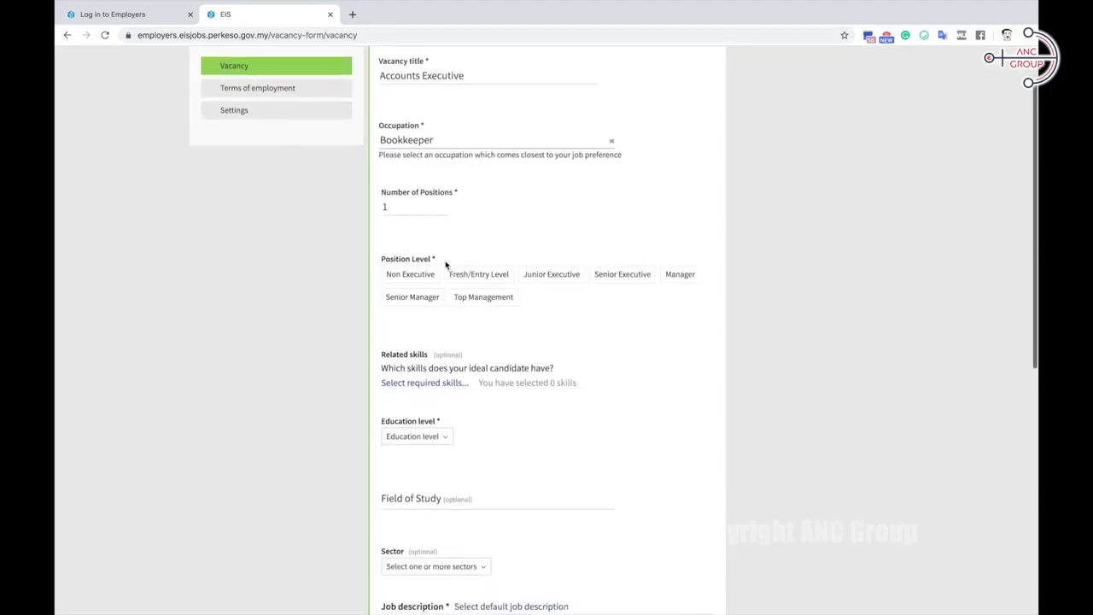
pyautogui.click(478, 263)
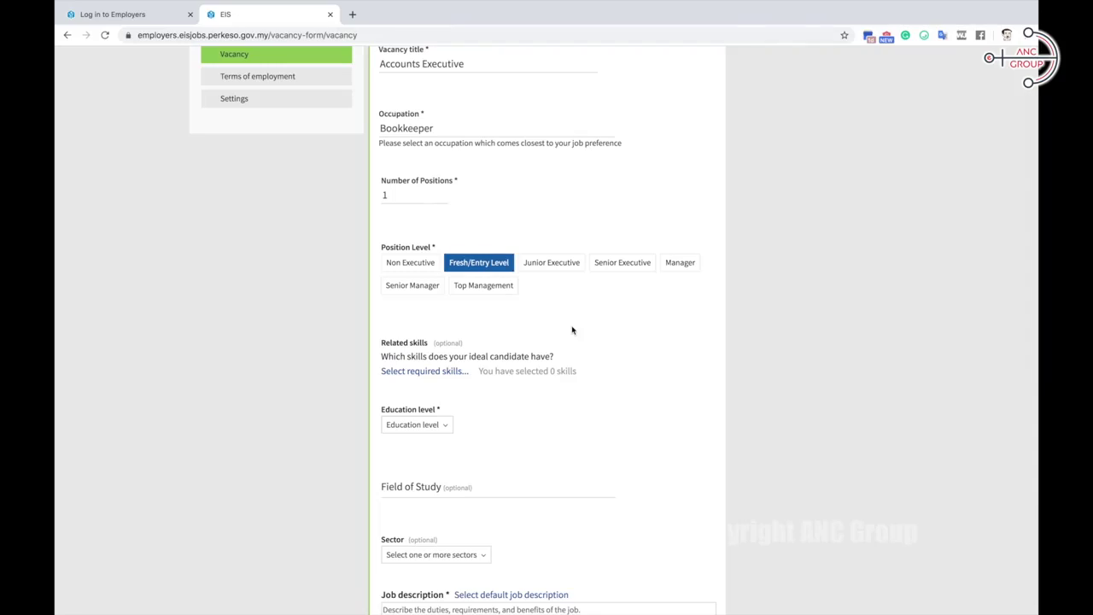
pyautogui.scroll(-2, 572, 331)
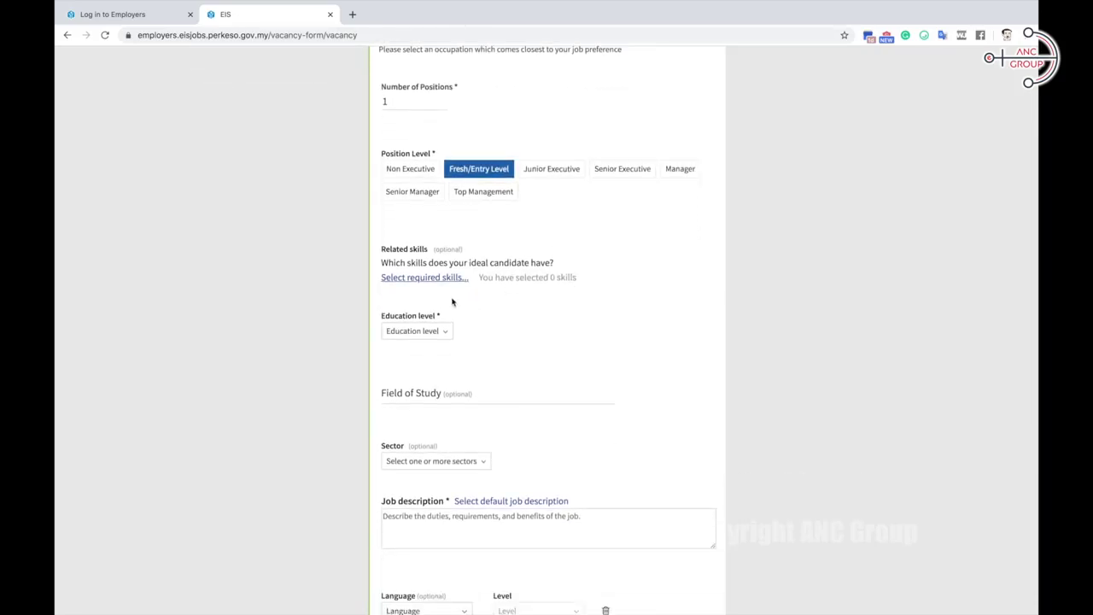
pyautogui.click(444, 278)
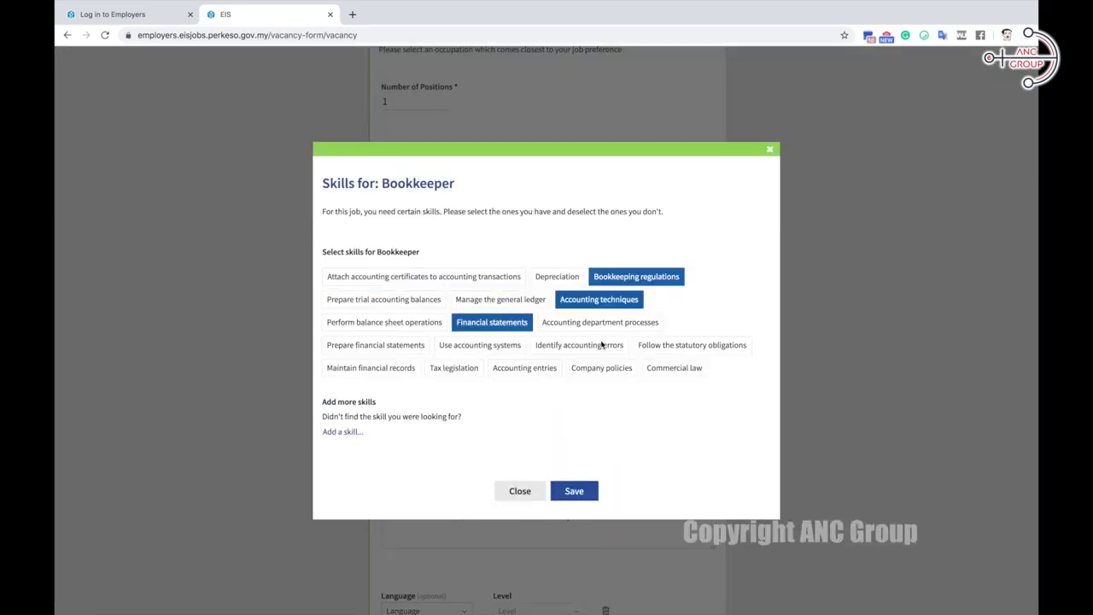
pyautogui.click(574, 492)
pyautogui.click(444, 309)
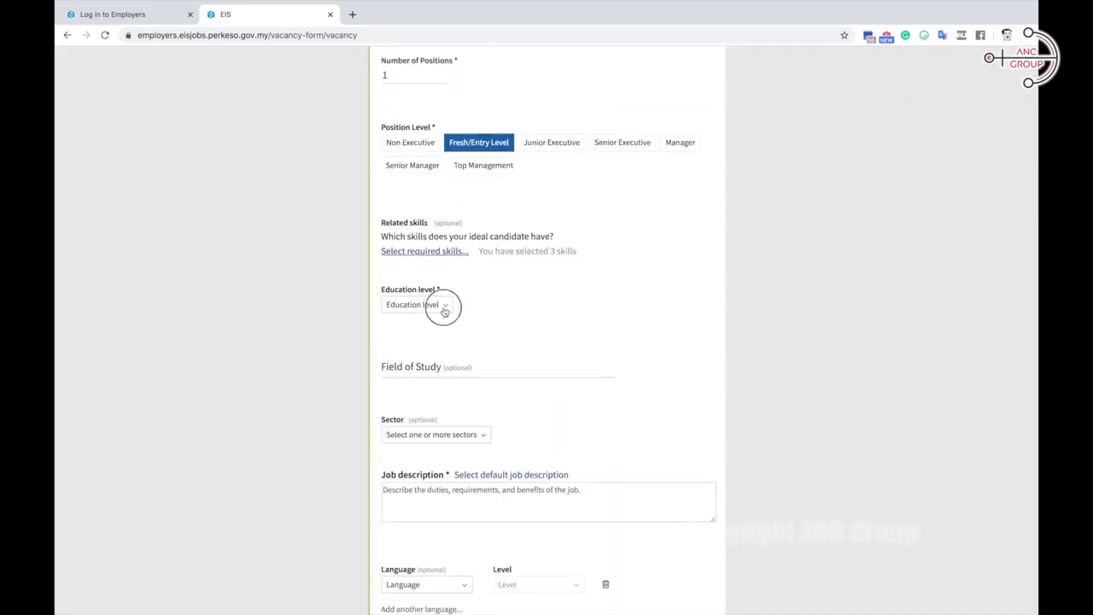
pyautogui.click(453, 397)
# Step: Leave the sector unset and paste the job description 'Work under Pressure'
pyautogui.scroll(-2, 572, 434)
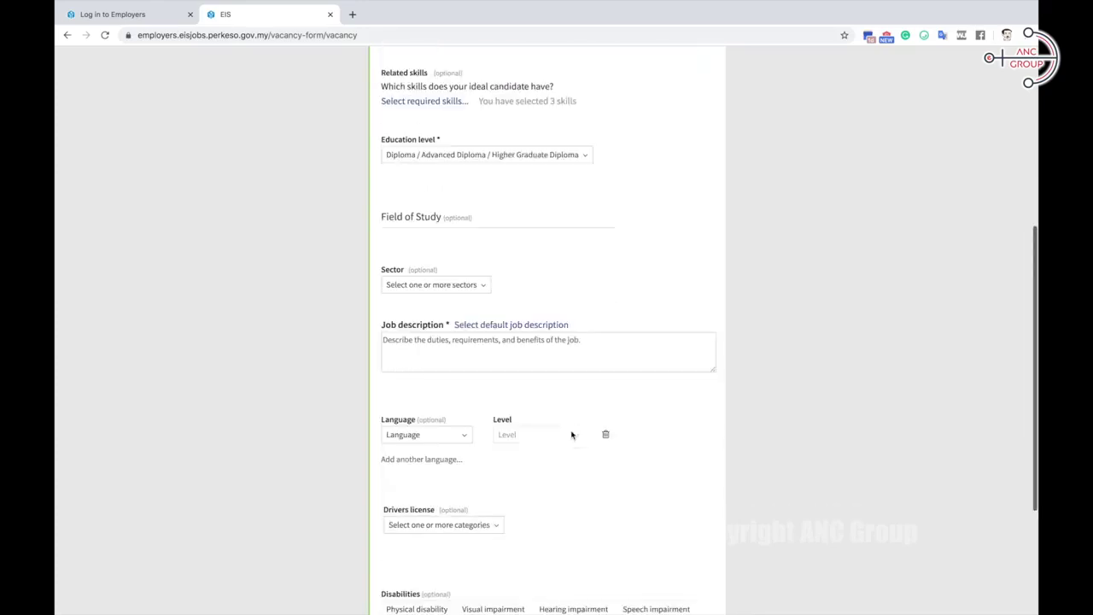
pyautogui.click(482, 297)
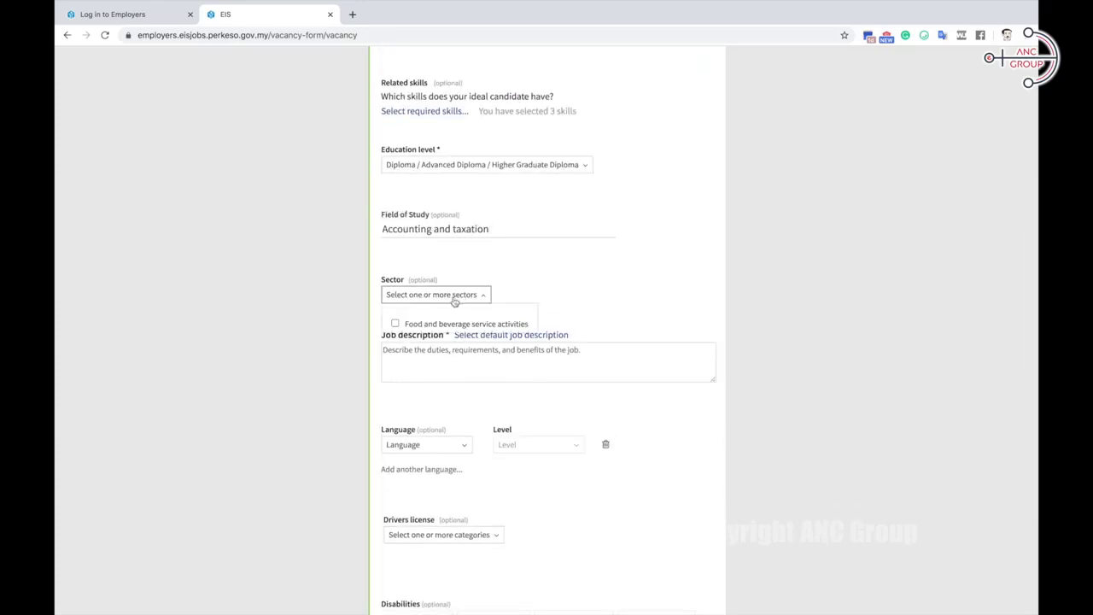
pyautogui.click(472, 297)
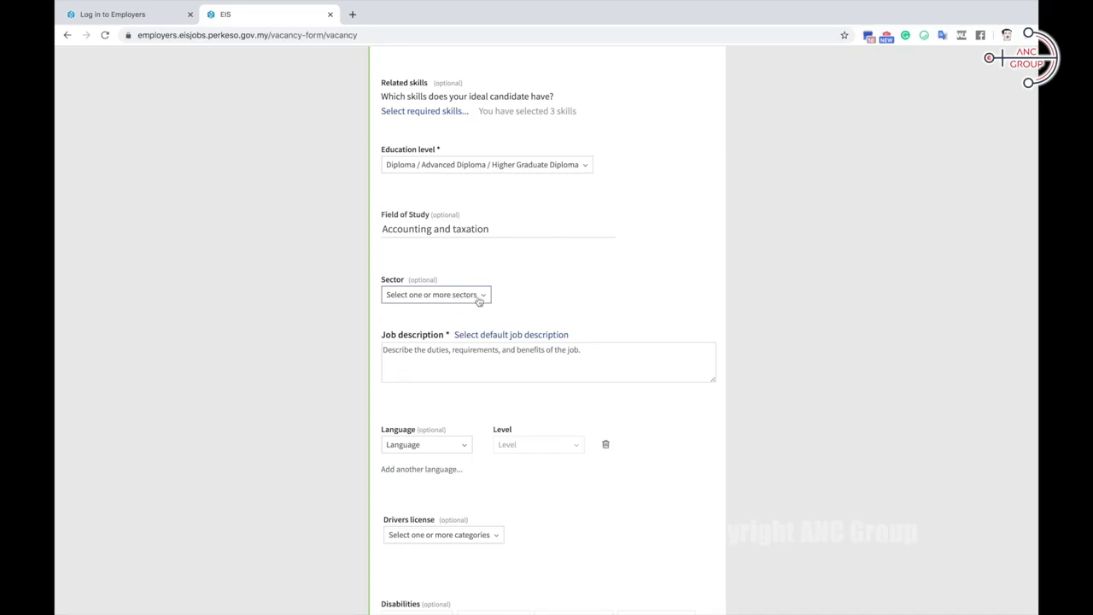
pyautogui.scroll(-2, 551, 174)
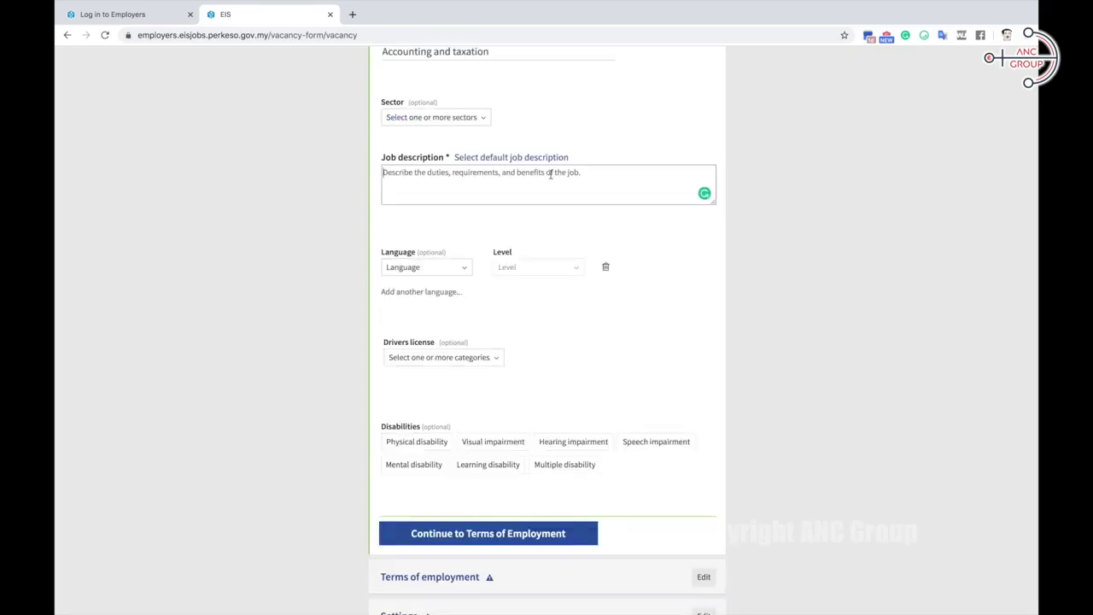
pyautogui.click(550, 173)
pyautogui.write('Work under Pressure')
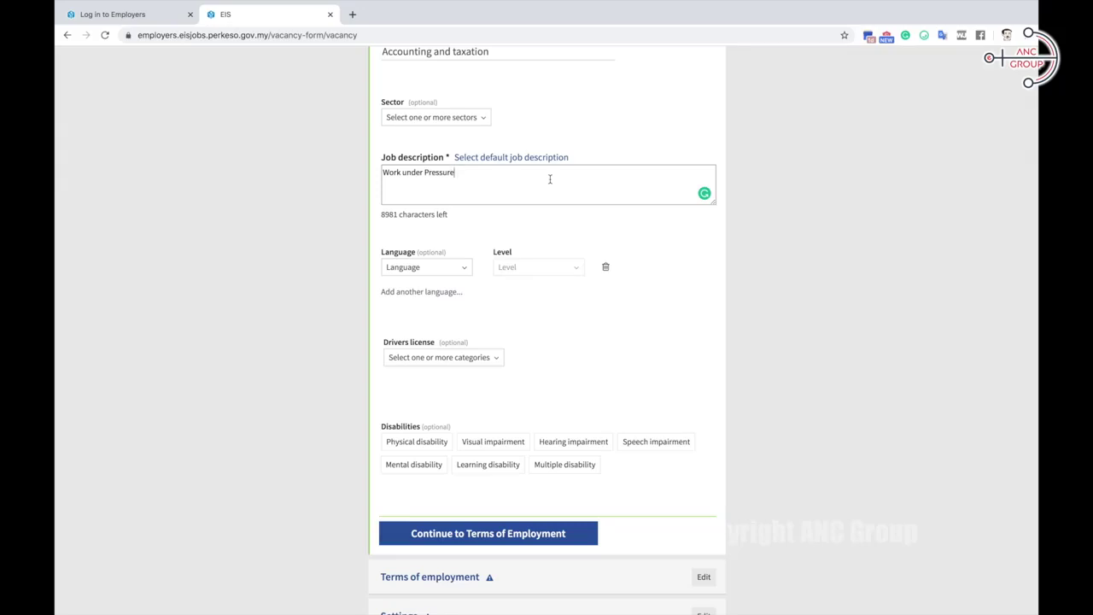
# Step: Add English as a required language with its proficiency level, then continue to terms of employment
pyautogui.click(431, 268)
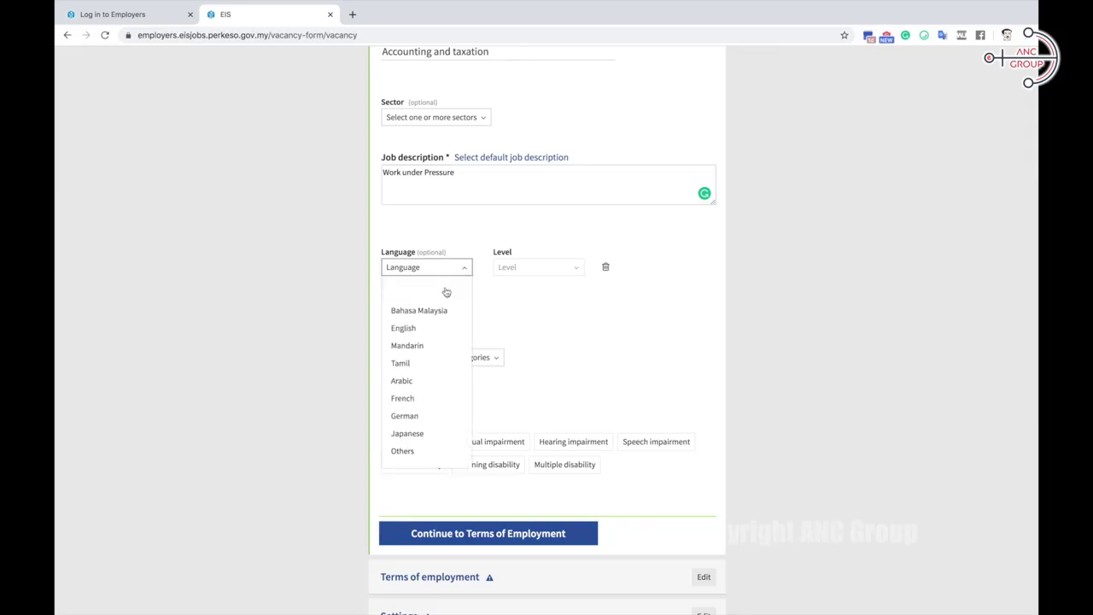
pyautogui.click(439, 332)
pyautogui.click(558, 272)
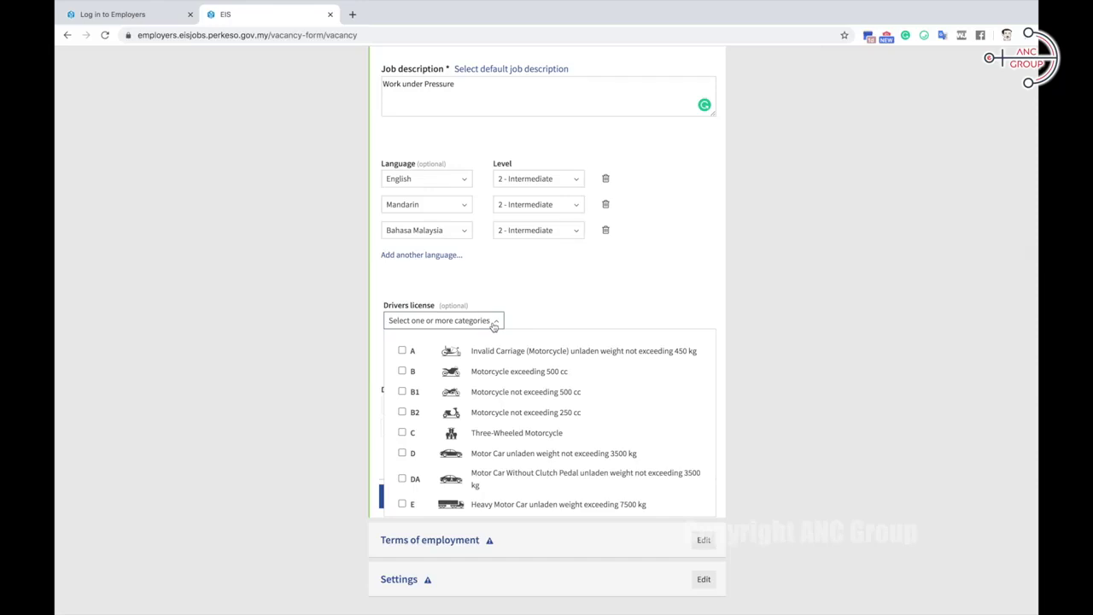
pyautogui.click(528, 317)
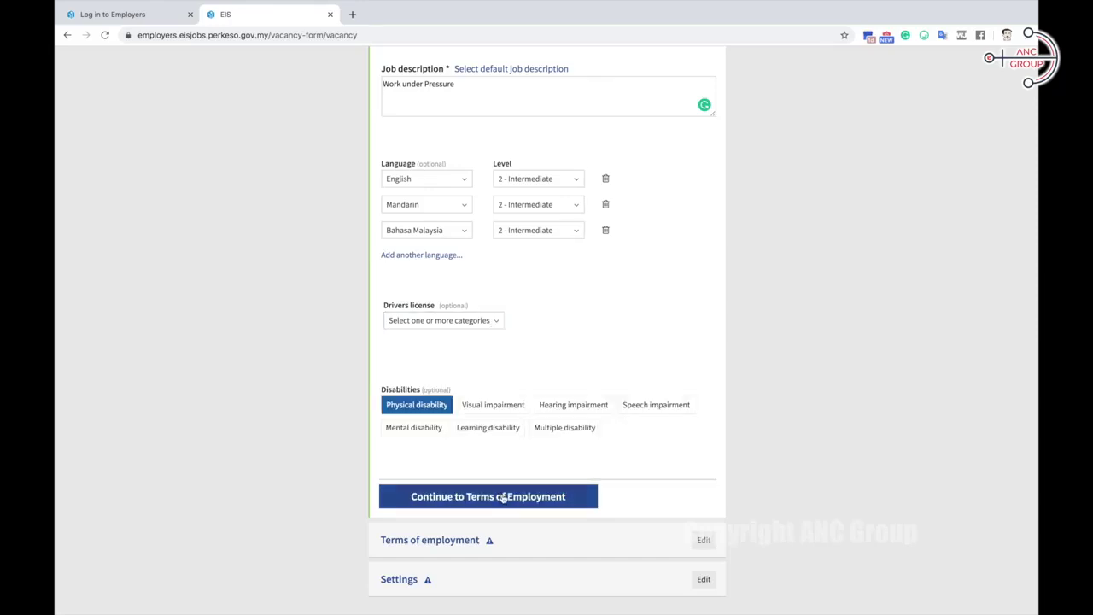
pyautogui.click(502, 496)
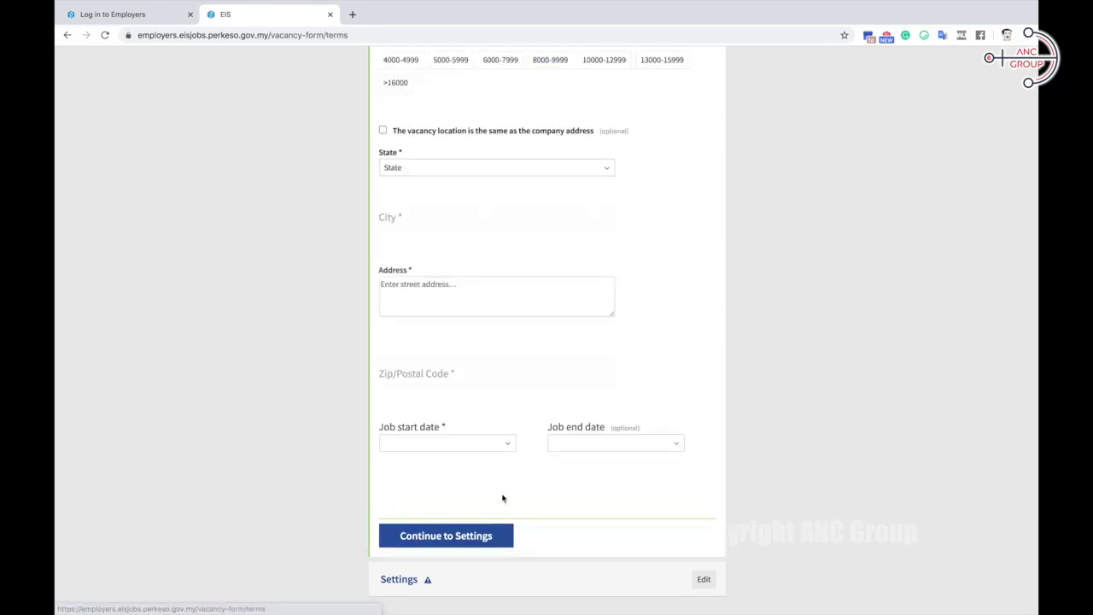
# Step: Set Permanent, Normal hour, salary 2000-2499, company-address location, and start date 01 July 2020
pyautogui.click(402, 204)
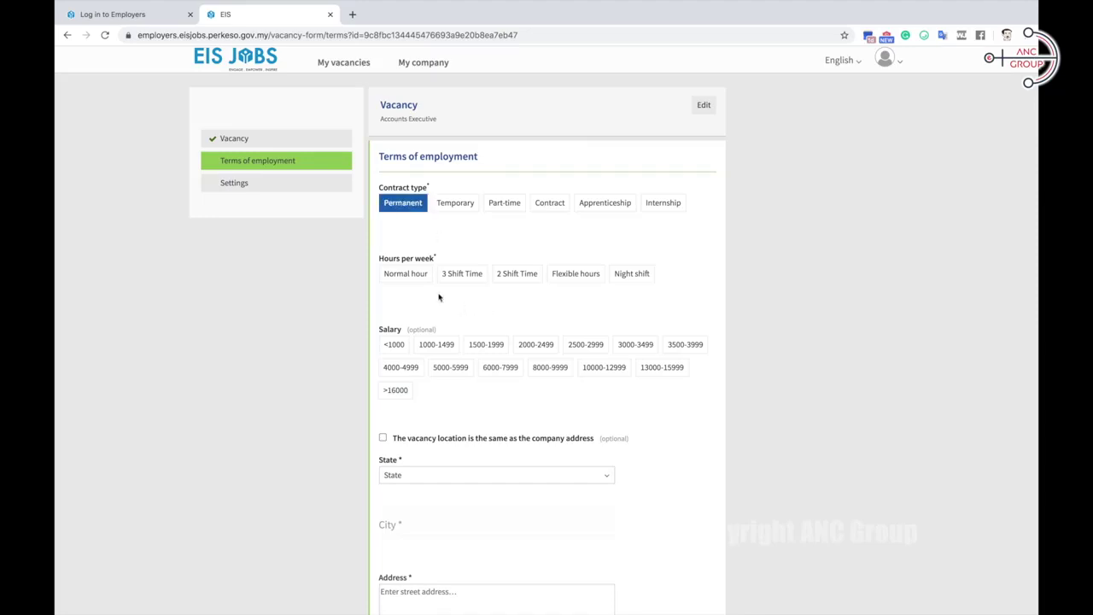
pyautogui.click(418, 275)
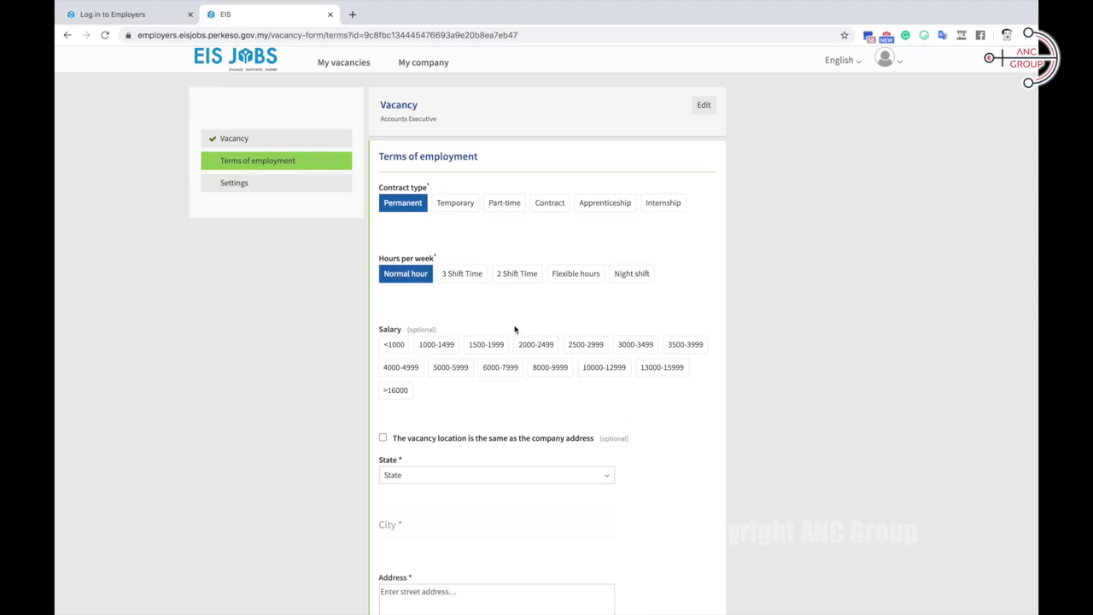
pyautogui.scroll(-1, 515, 329)
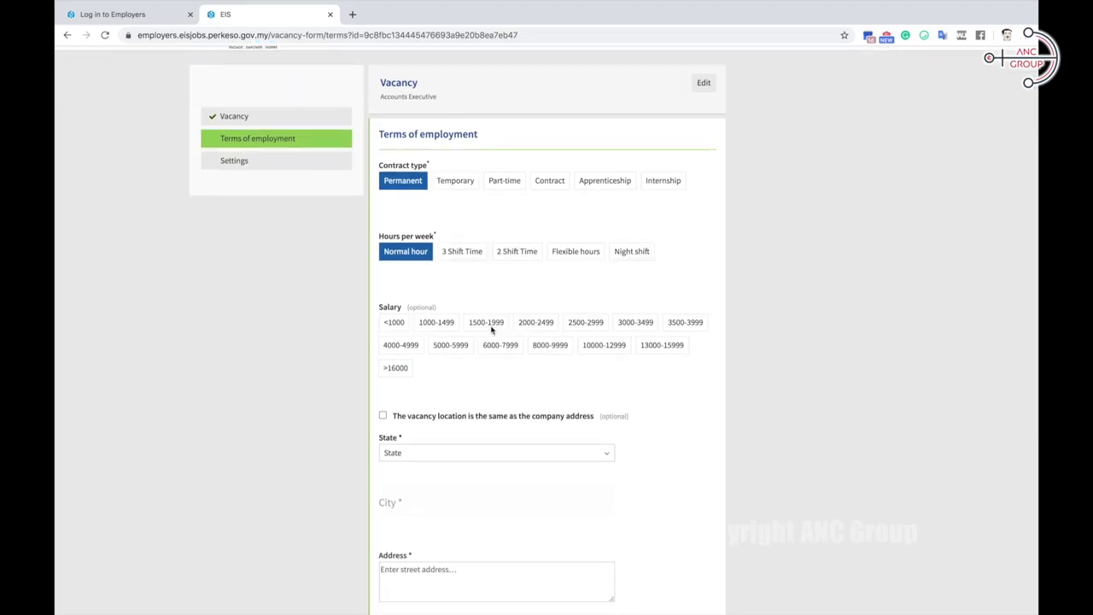
pyautogui.click(534, 327)
pyautogui.scroll(-2, 634, 405)
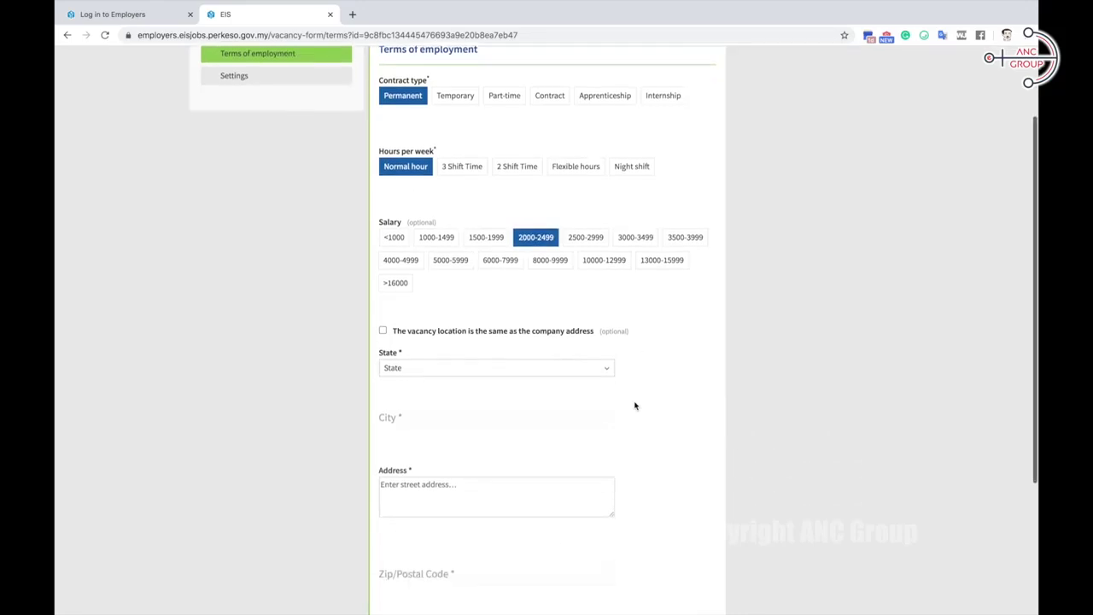
pyautogui.scroll(-1, 634, 404)
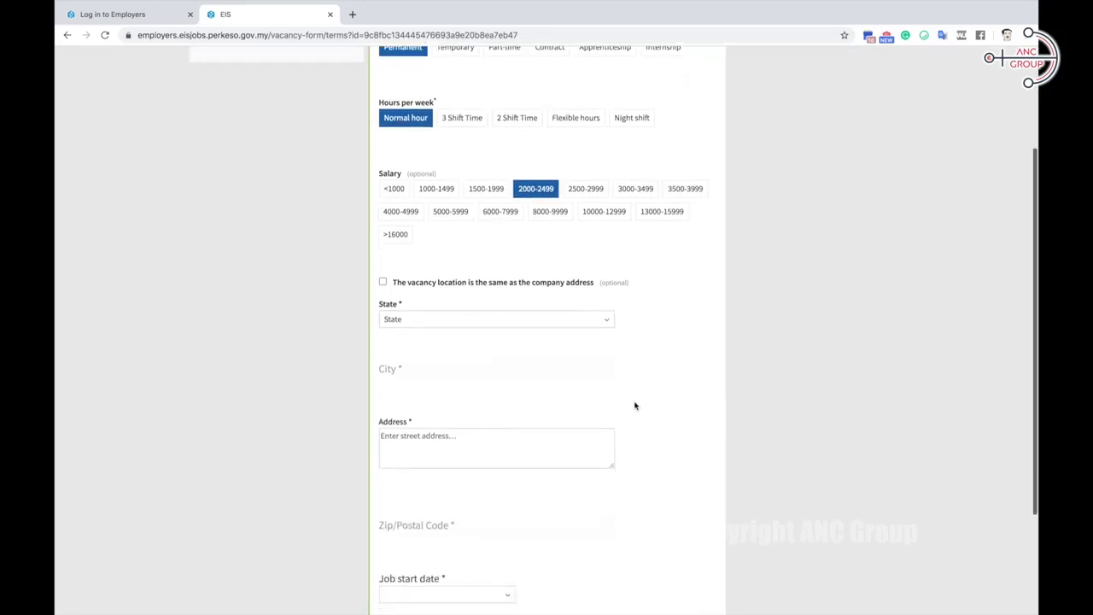
pyautogui.click(383, 283)
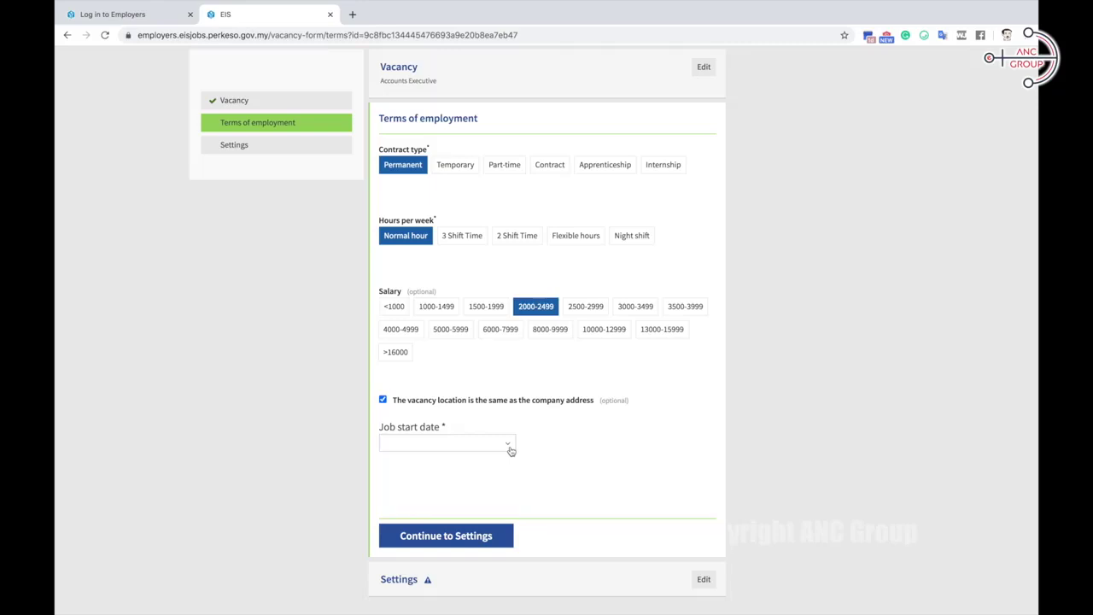
pyautogui.click(511, 450)
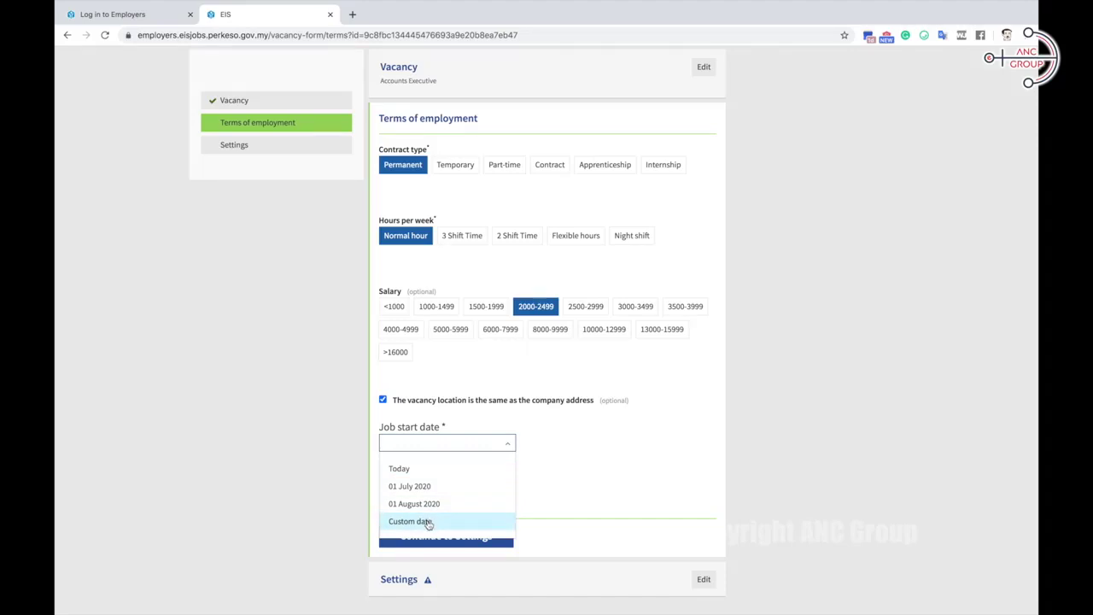
pyautogui.click(418, 486)
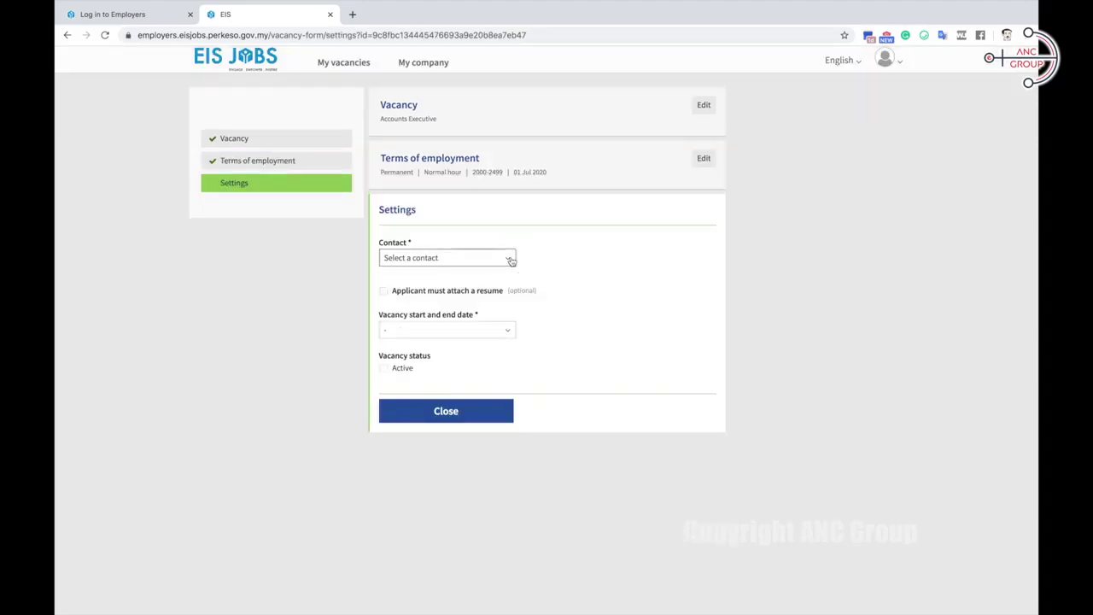
# Step: Choose the contact person for the vacancy in Settings
pyautogui.click(511, 261)
pyautogui.click(513, 260)
pyautogui.click(511, 261)
pyautogui.click(490, 282)
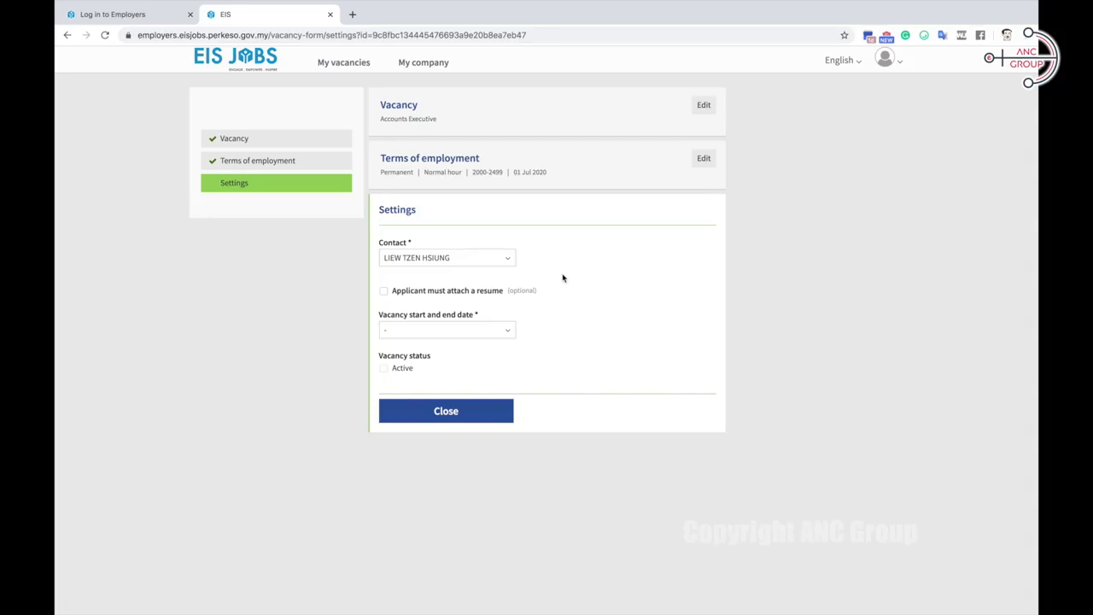
# Step: Require an attached resume, end the vacancy one month from now (20 July 2020), and close
pyautogui.click(384, 291)
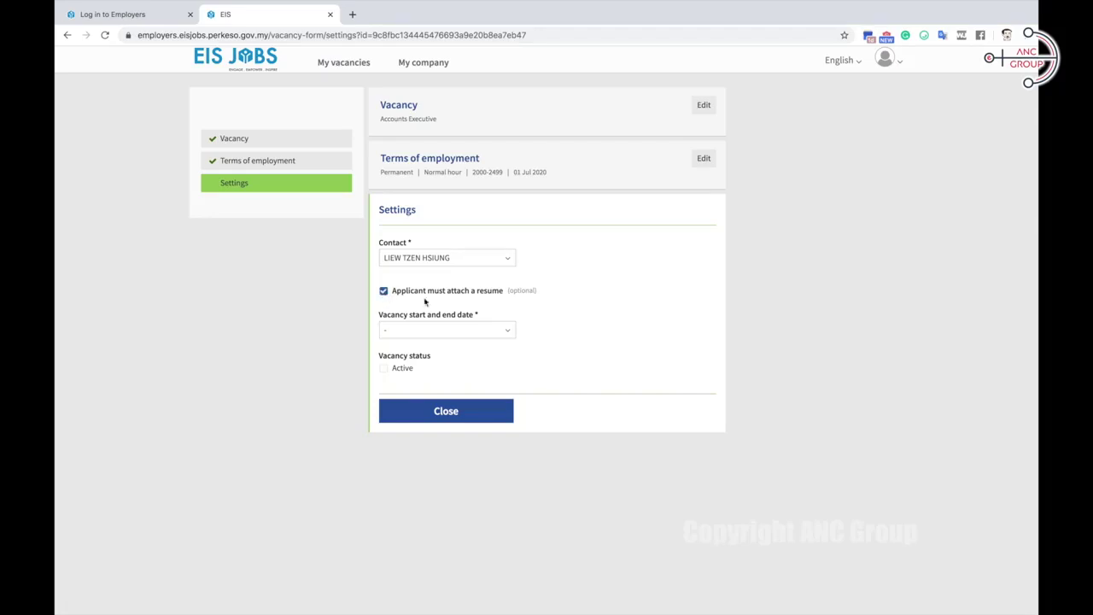
pyautogui.click(510, 332)
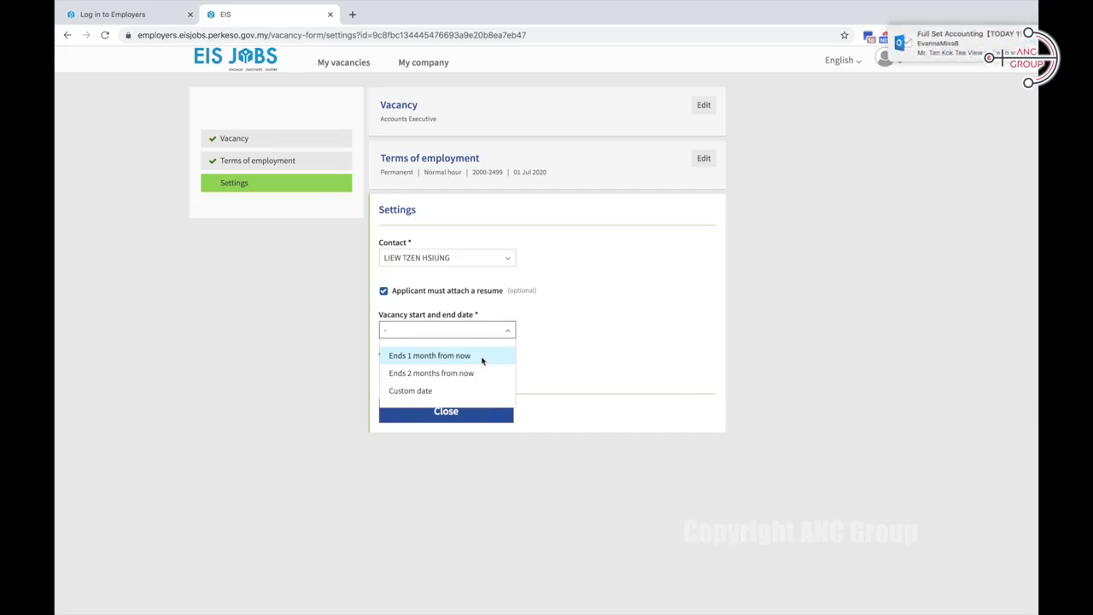
pyautogui.click(483, 362)
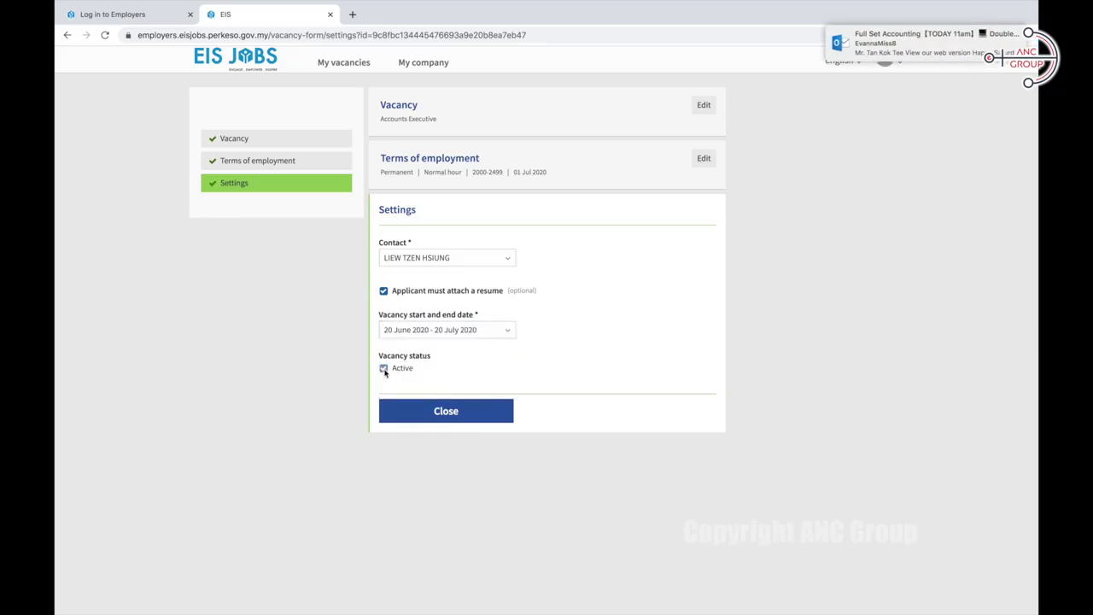
pyautogui.click(446, 413)
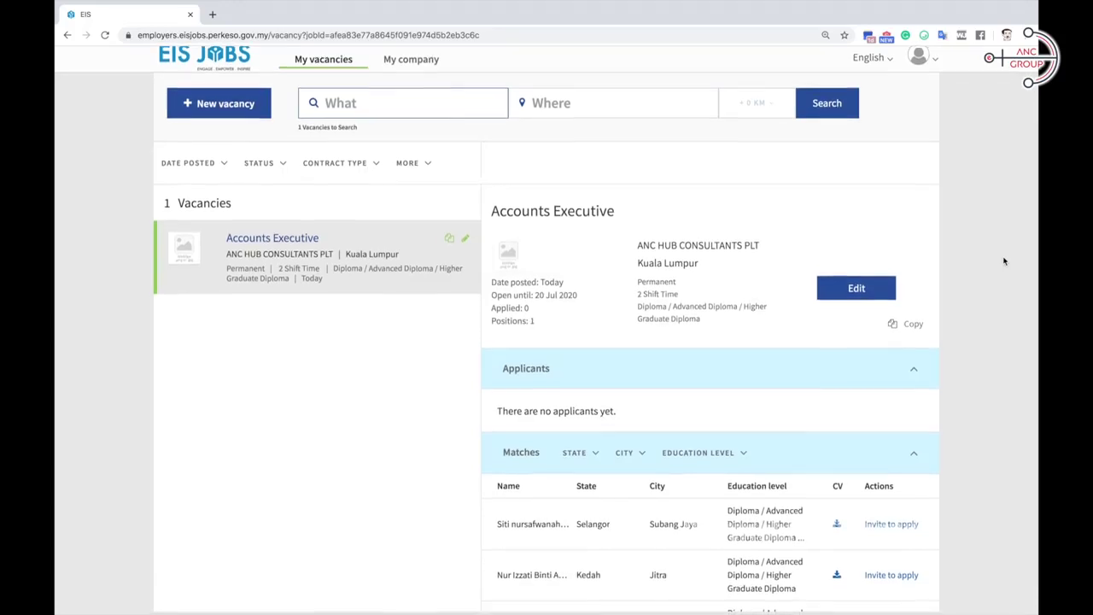
# Step: Scroll to the Accounts Executive matched candidates, then go to the public EIS Jobs home page
pyautogui.scroll(-5, 783, 282)
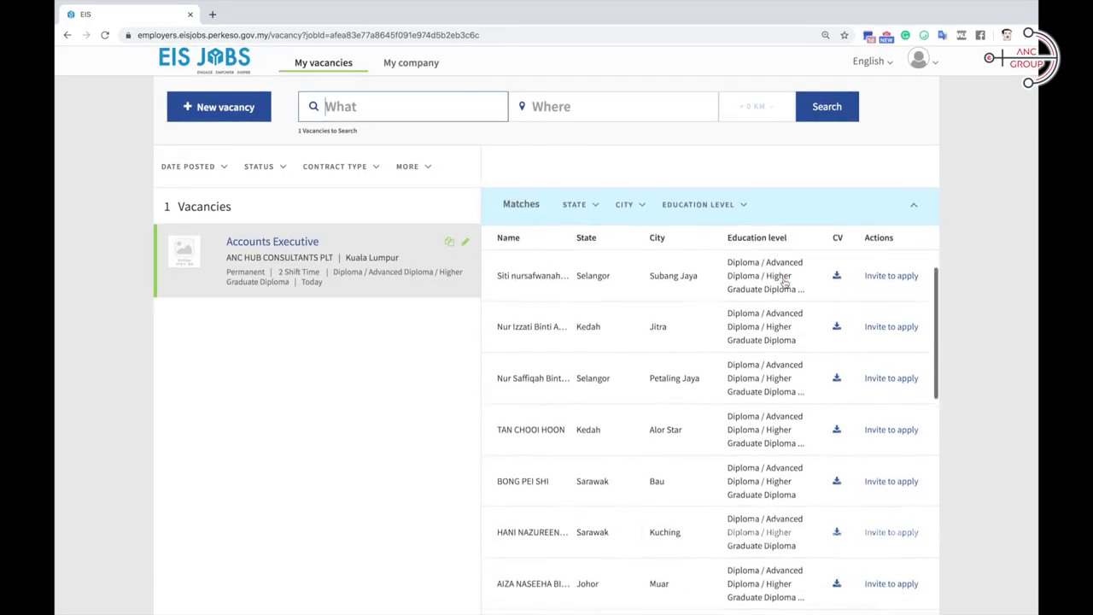
pyautogui.scroll(-1, 783, 283)
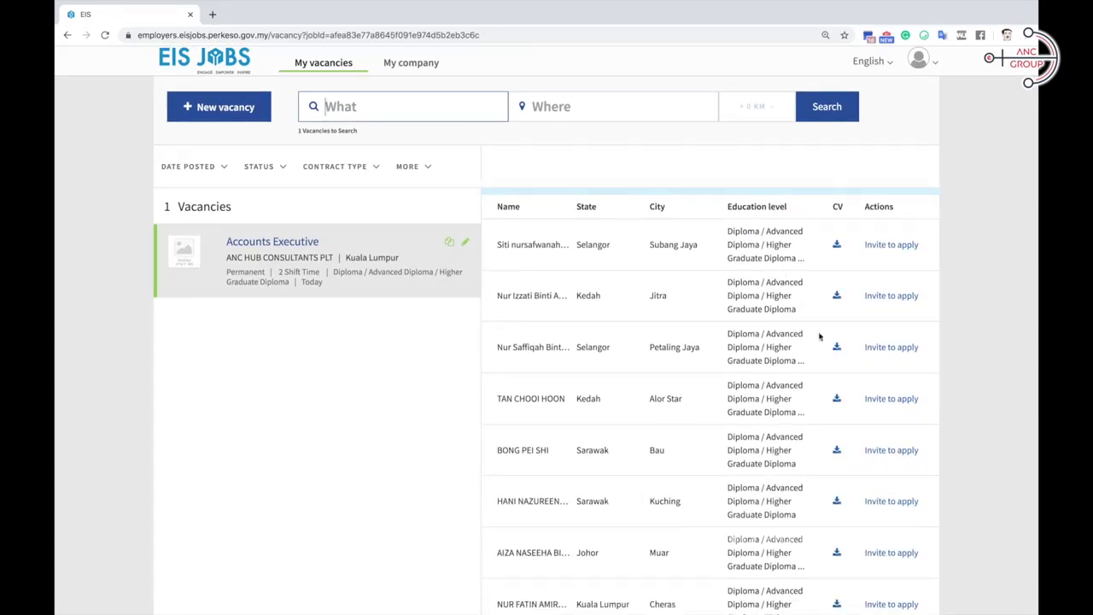
pyautogui.click(836, 399)
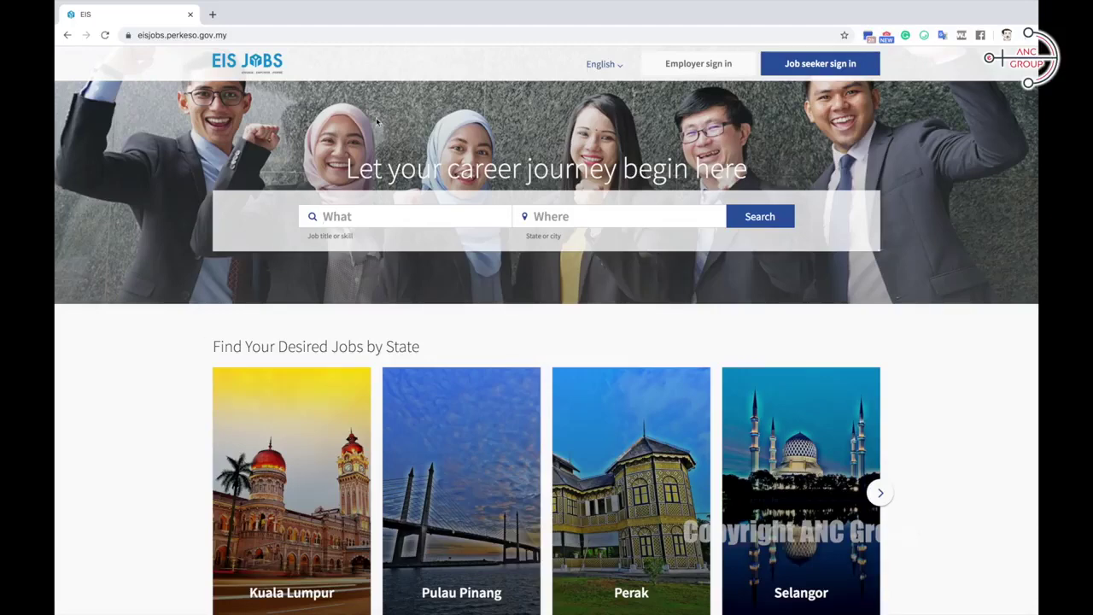
# Step: Register a new job-seeker account from Job seeker sign in and accept the terms
pyautogui.click(822, 71)
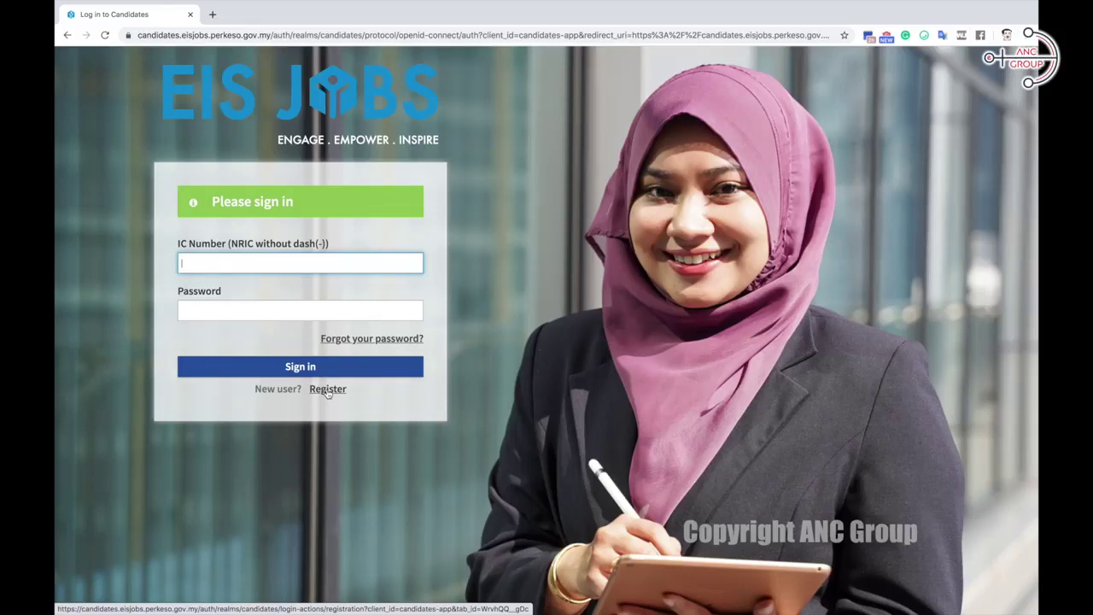
pyautogui.click(327, 389)
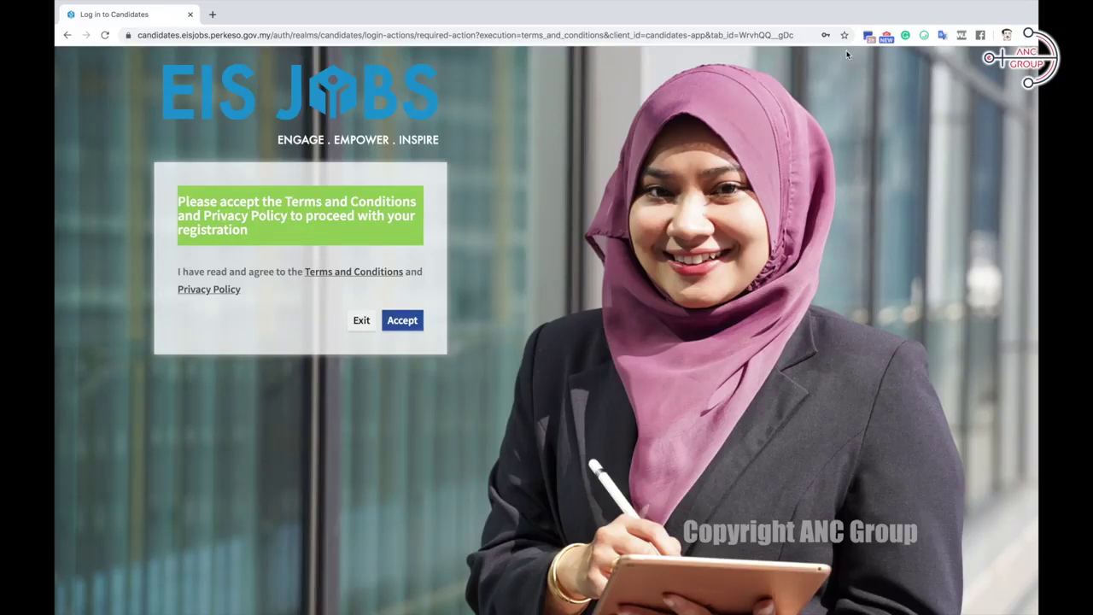
pyautogui.click(402, 321)
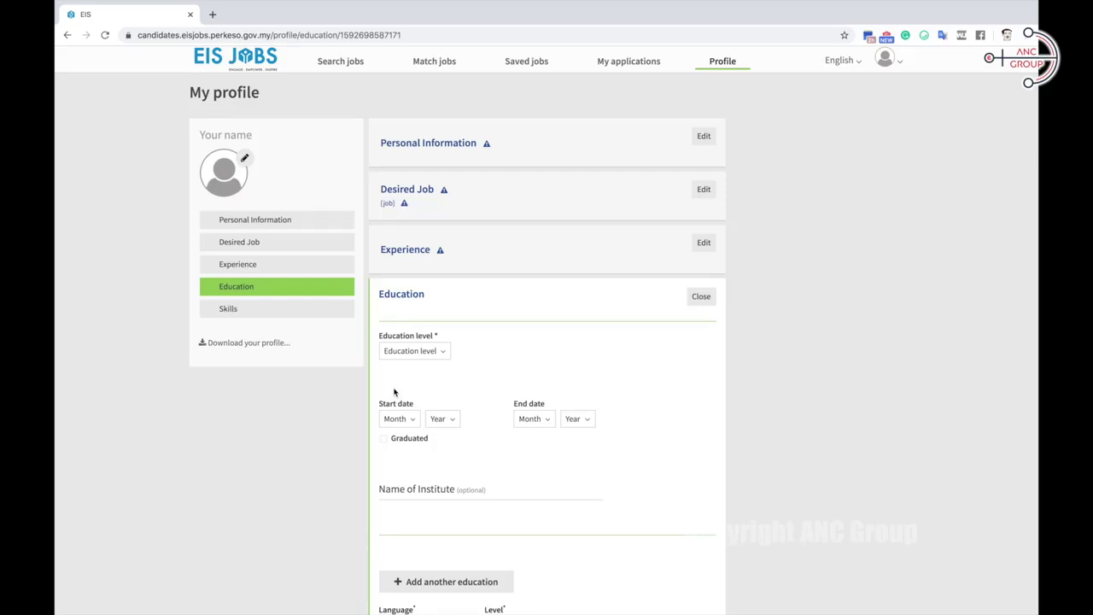
# Step: Search the job listings for 'audit executive' and enter 'johor b' as the location
pyautogui.click(340, 60)
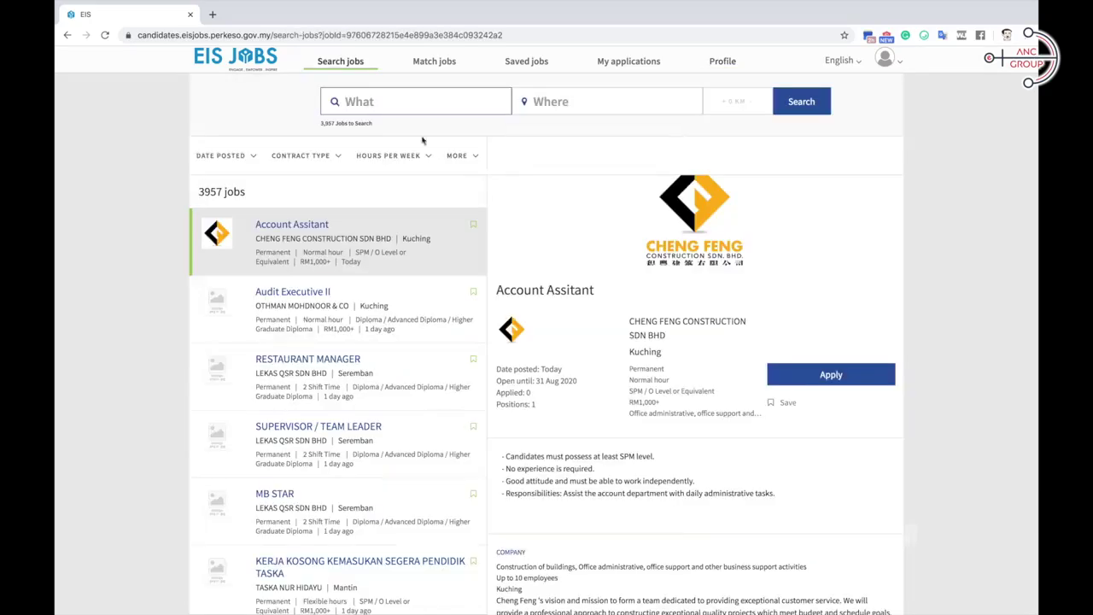
pyautogui.click(353, 103)
pyautogui.write('audit')
pyautogui.write('executive')
pyautogui.press('Return')
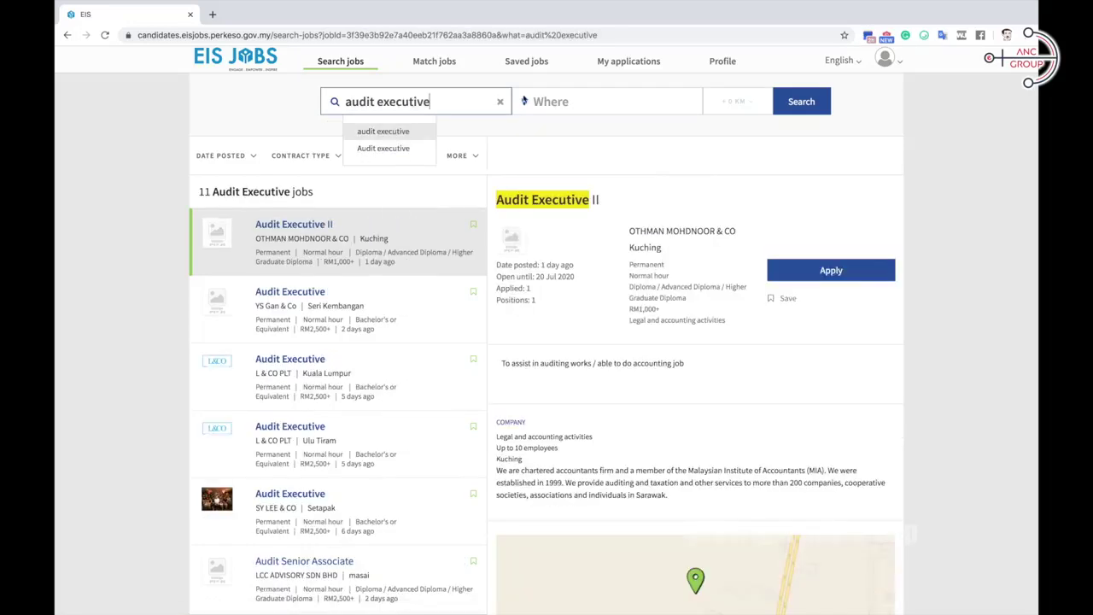
pyautogui.click(557, 100)
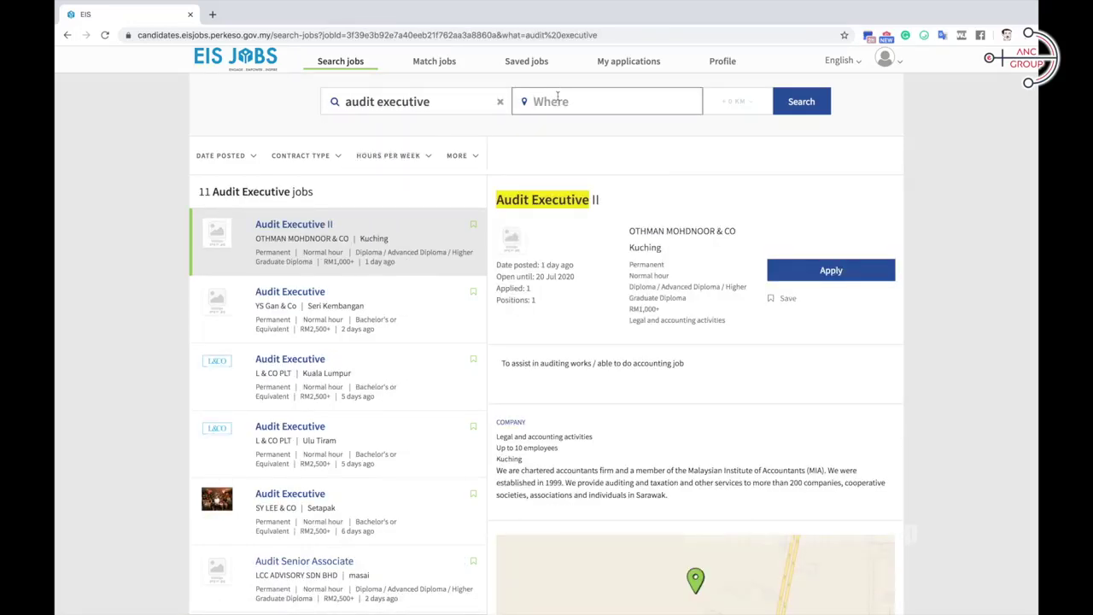
pyautogui.write('johor b')
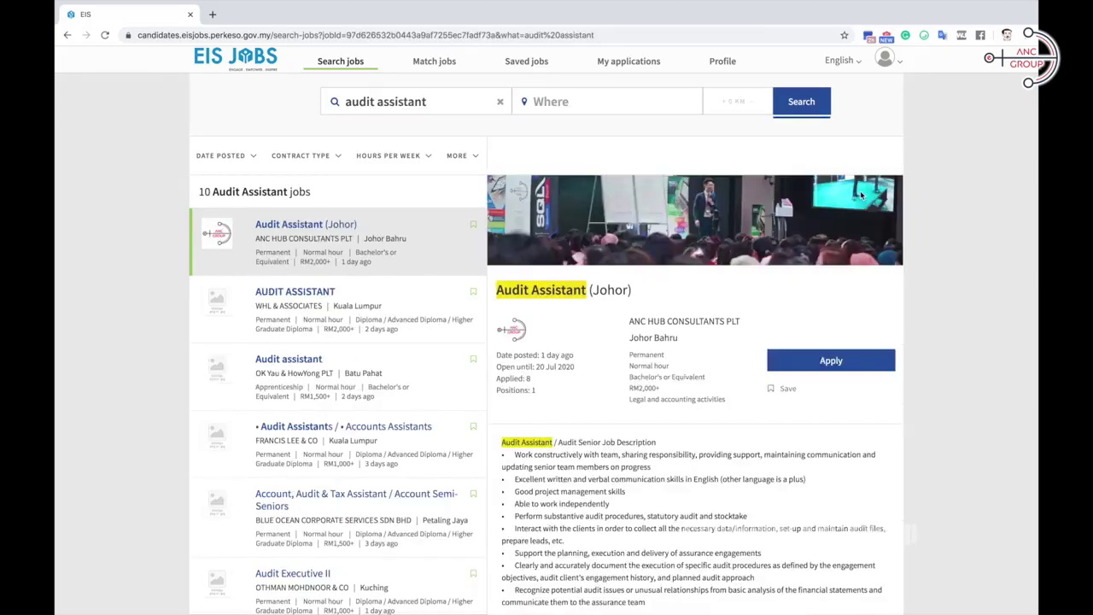